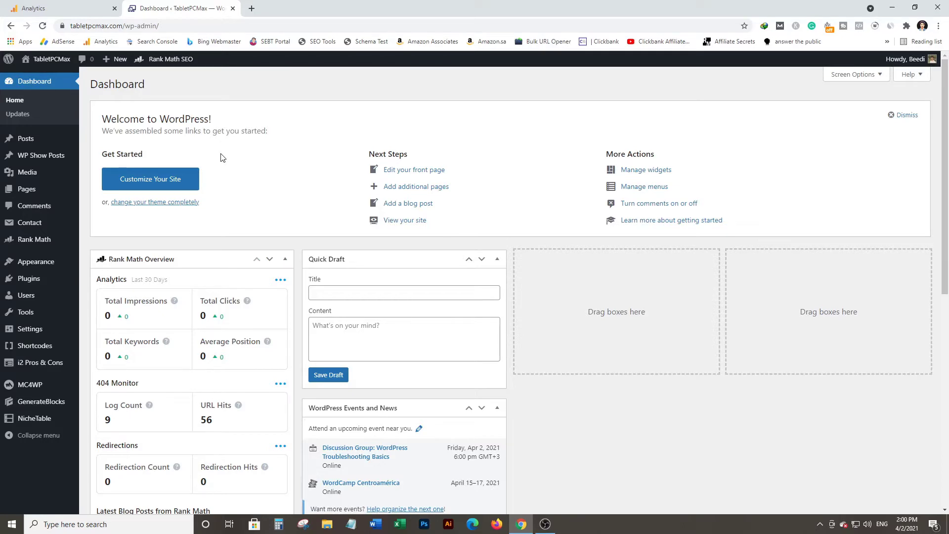
- Review the Rank Math analytics and modules pages and return to the WordPress dashboard overview
mouse_move(64, 245)
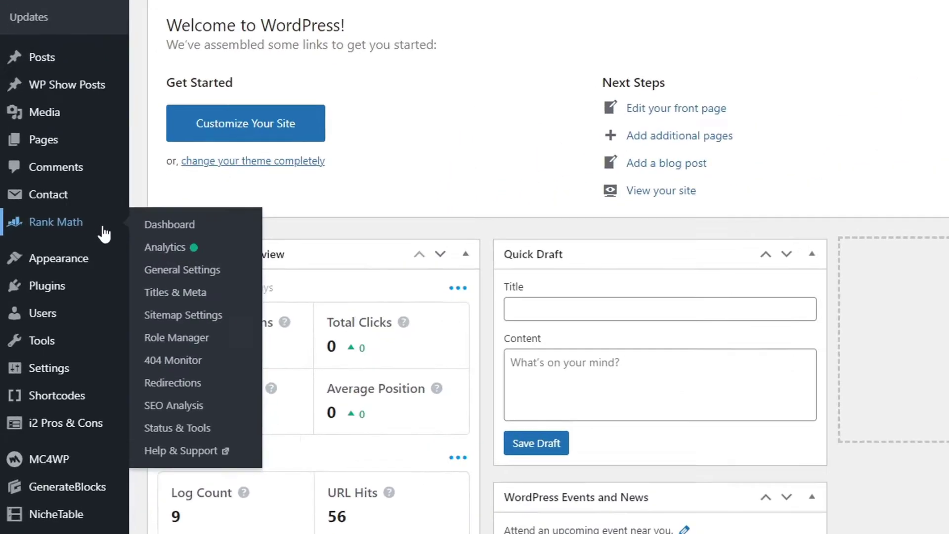
left_click(209, 249)
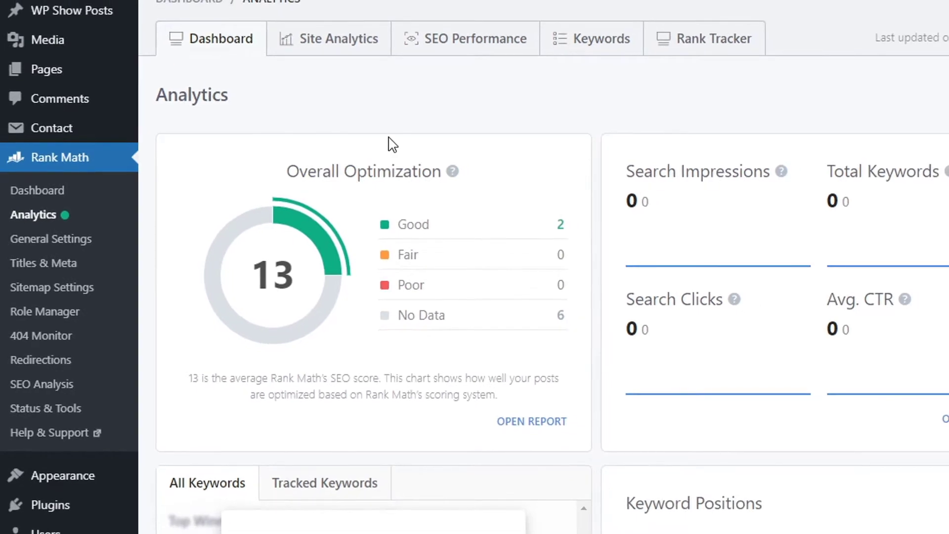
left_click(27, 191)
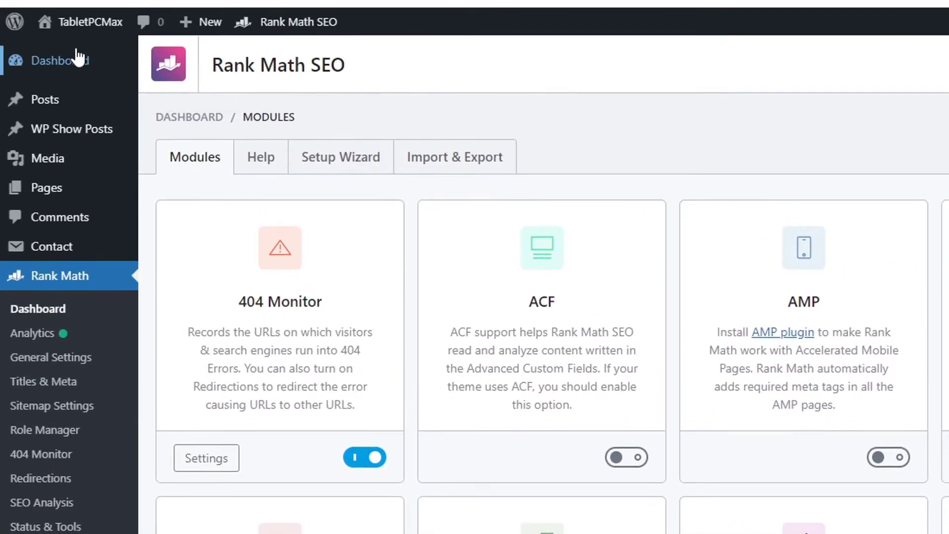
mouse_move(77, 58)
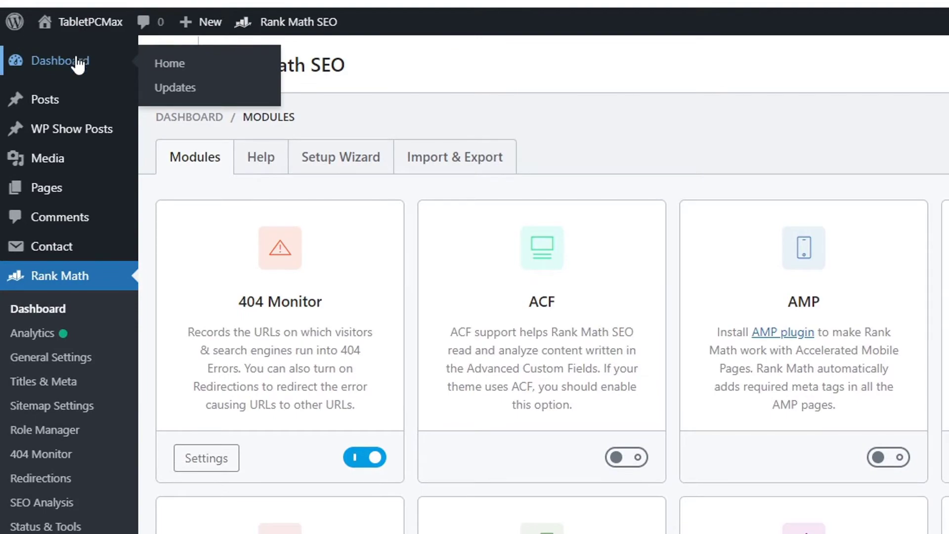
left_click(77, 64)
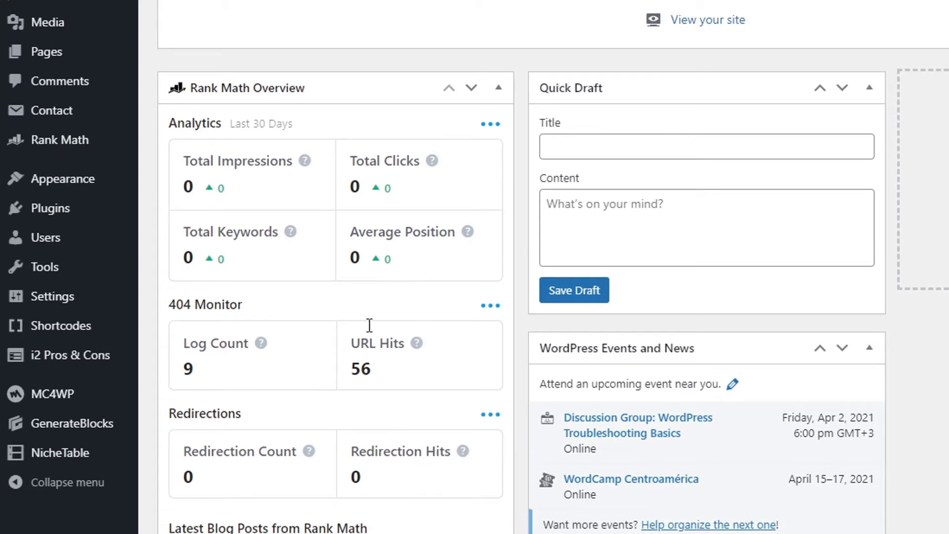
scroll(396, 208, "up", 2)
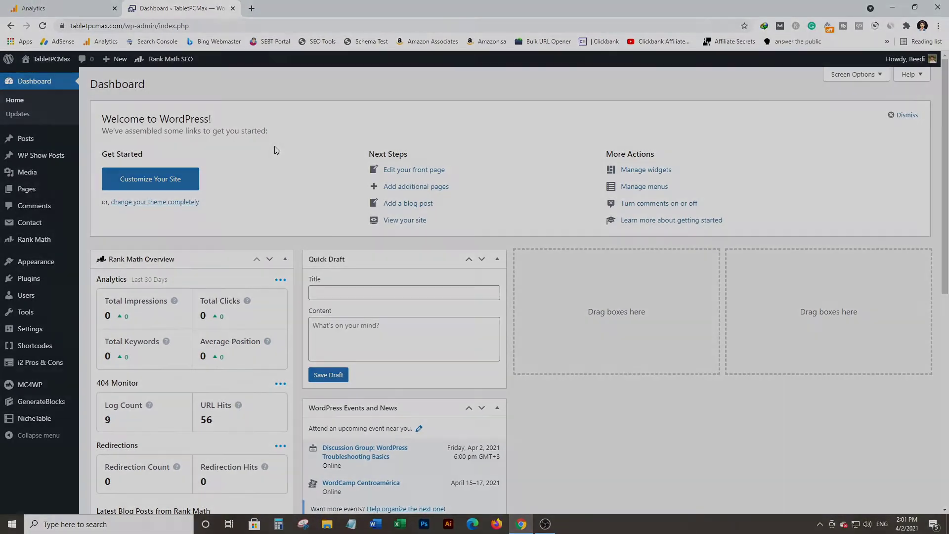
- Switch to Google Analytics and start a new property named TabletPCMAX from the admin area
left_click(83, 6)
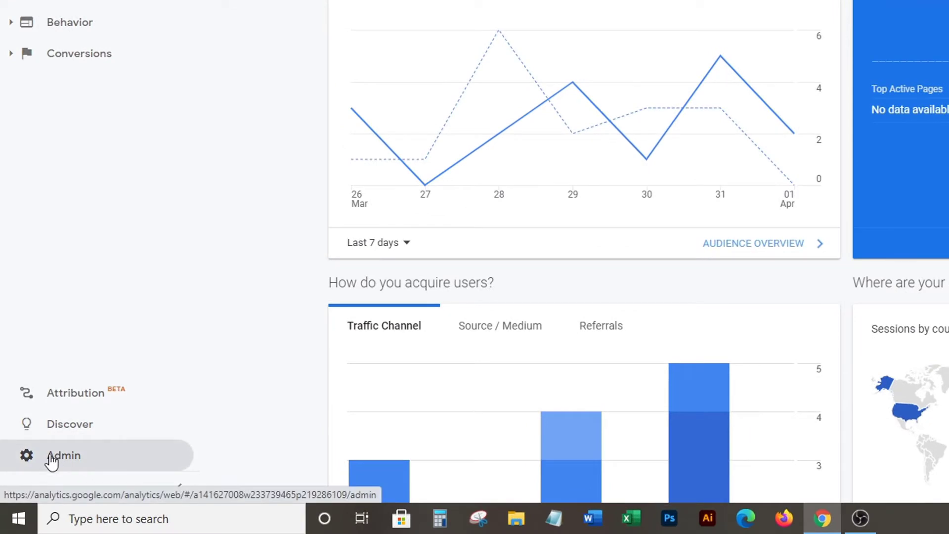
left_click(65, 457)
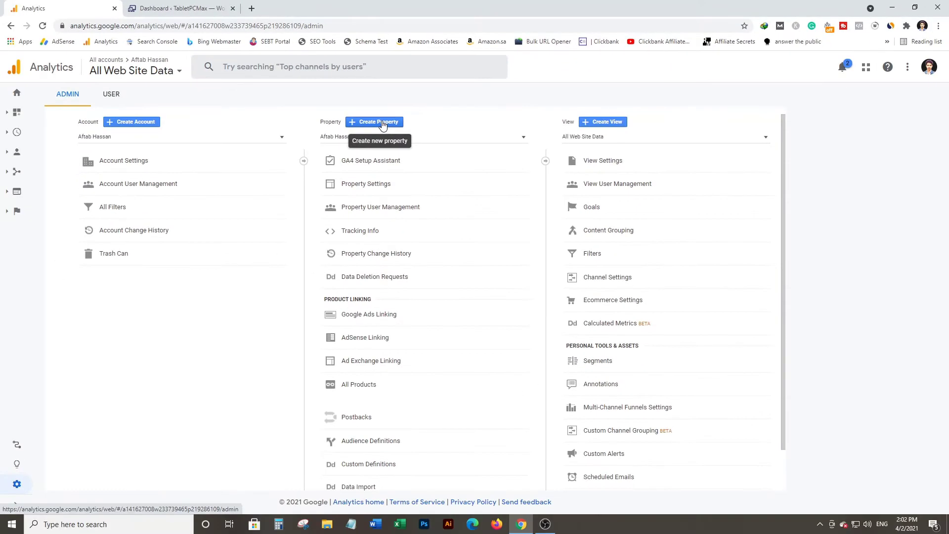
left_click(382, 123)
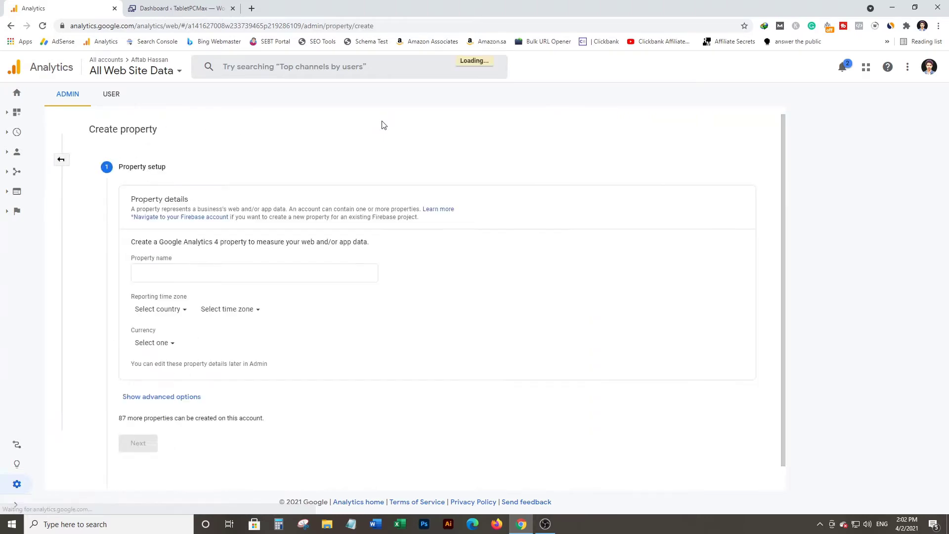
left_click(288, 277)
left_click(272, 259)
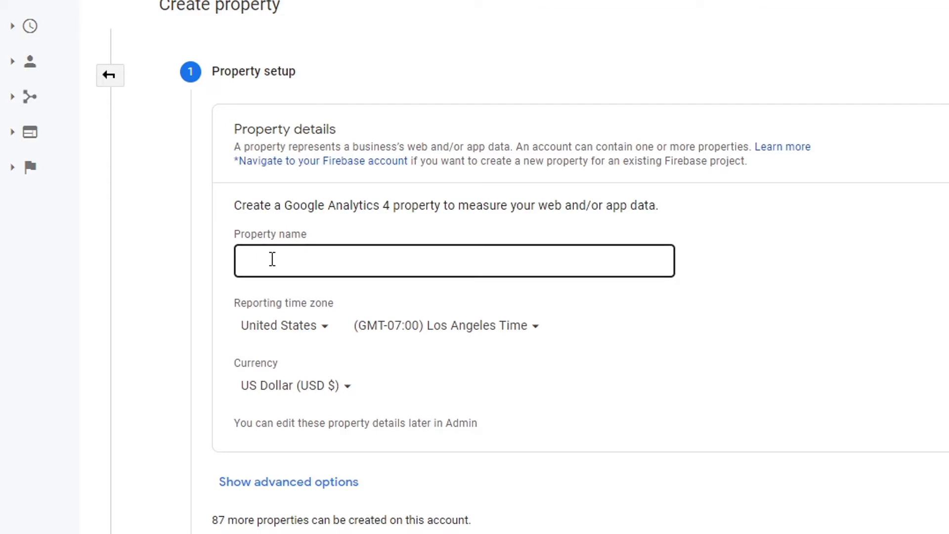
left_click(272, 259)
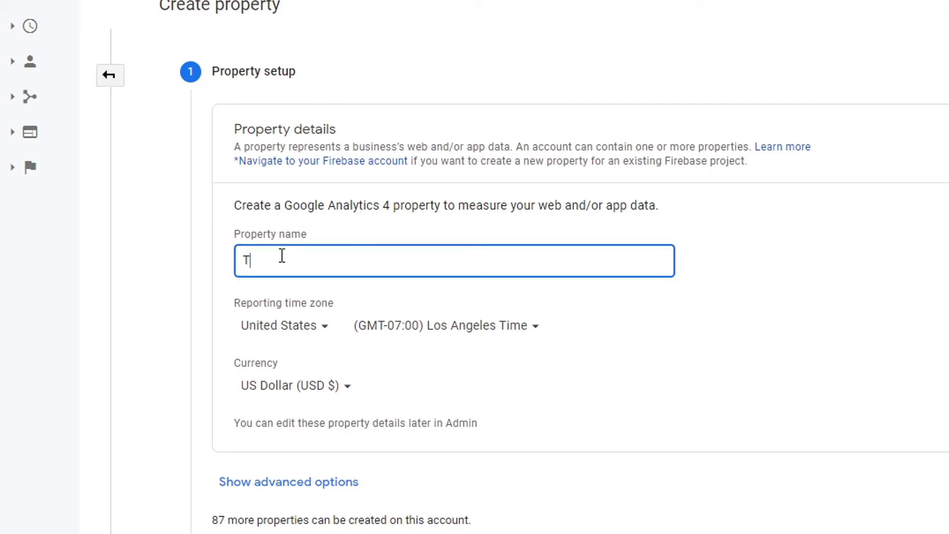
type("TabletPCMAX")
- Set the property's reporting time zone country to Saudi Arabia and continue to the business information
scroll(306, 327, "down", 2)
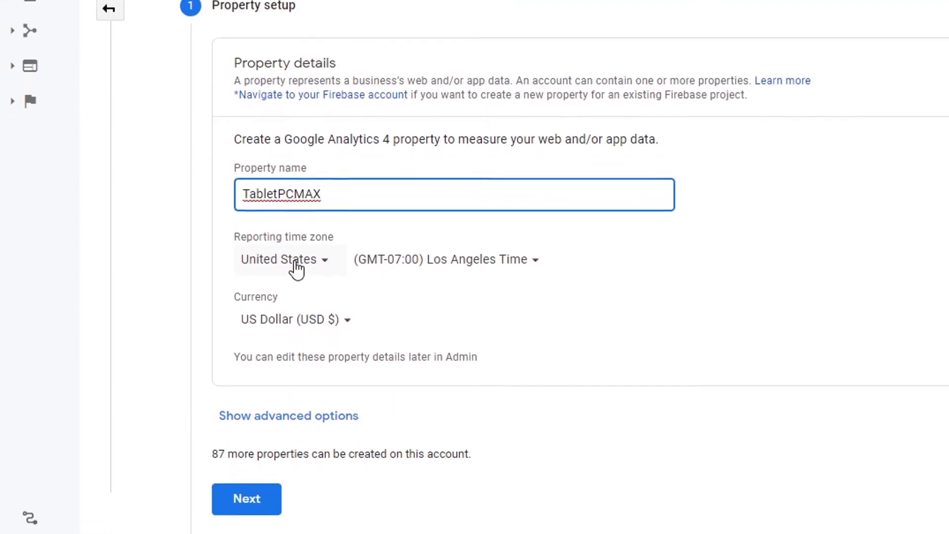
left_click(298, 252)
type("saud")
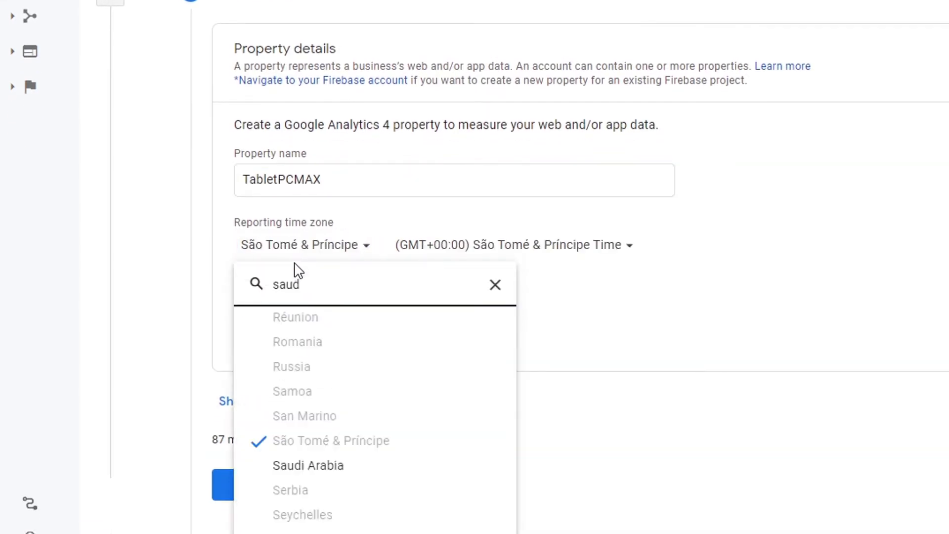
left_click(316, 466)
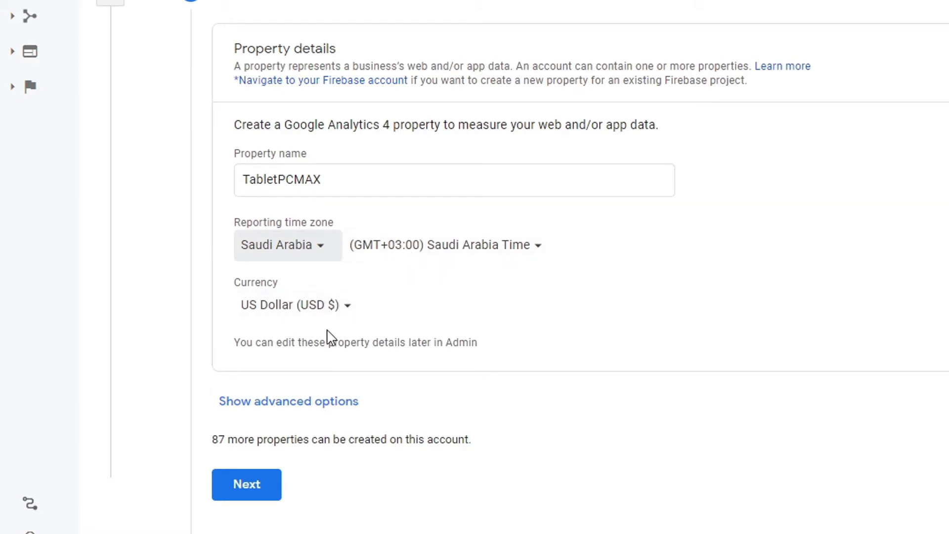
left_click(232, 493)
- Set the business size to Small (1 to 10 employees) and the intended use to measuring customer engagement with the site or app
scroll(518, 215, "down", 1)
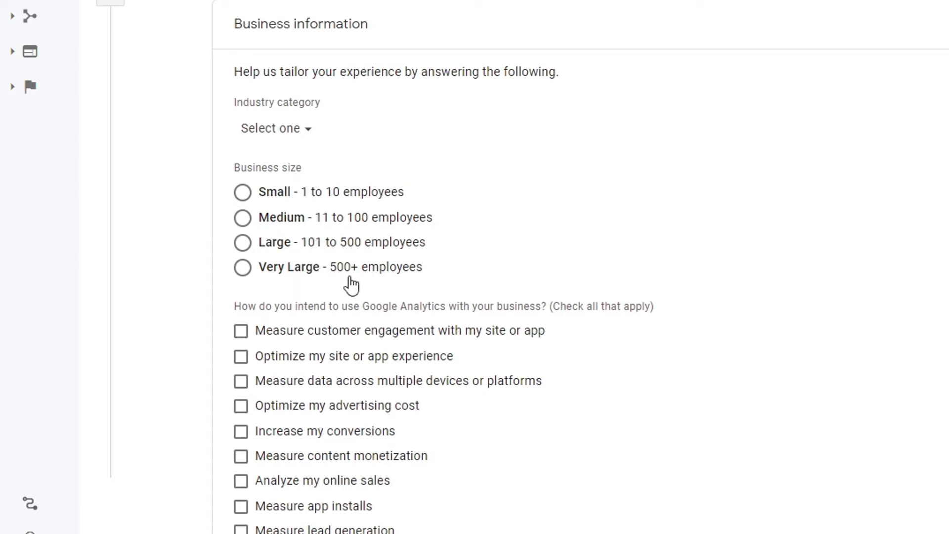
left_click(308, 192)
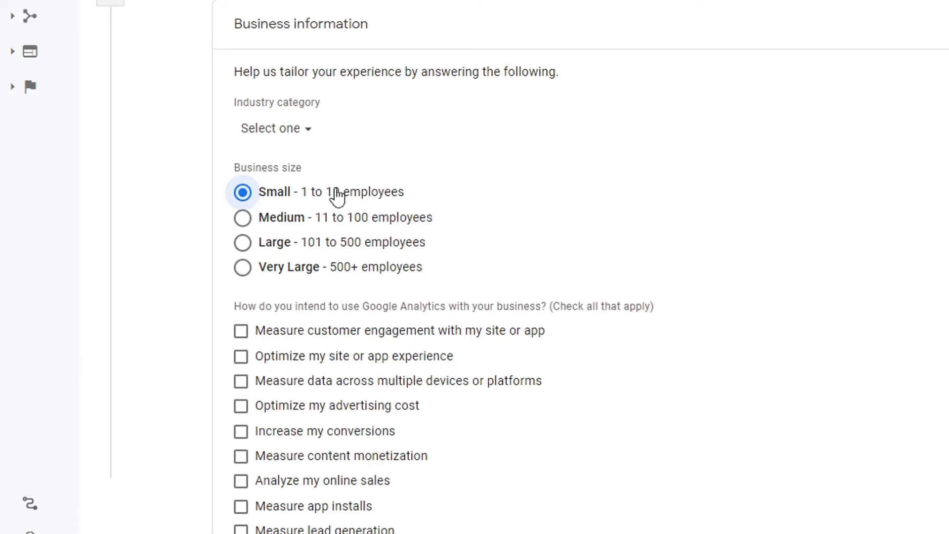
scroll(302, 222, "down", 2)
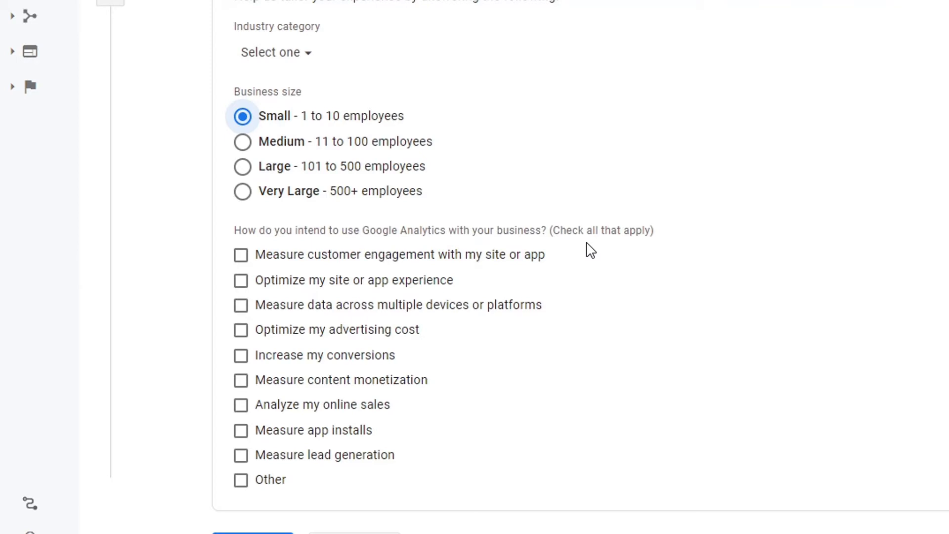
scroll(460, 275, "up", 2)
scroll(435, 292, "down", 2)
left_click(451, 262)
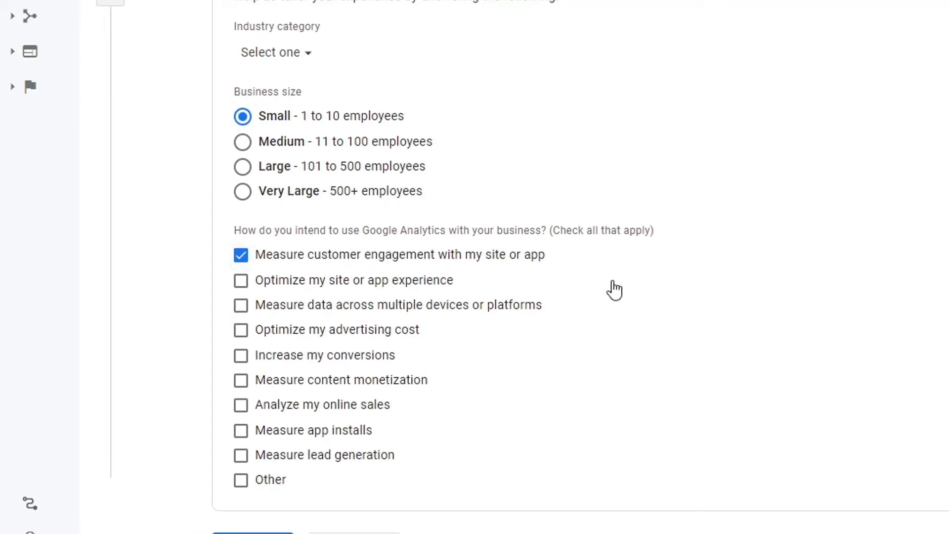
- Set the industry category to Computers & Electronics and create the property
scroll(603, 267, "up", 4)
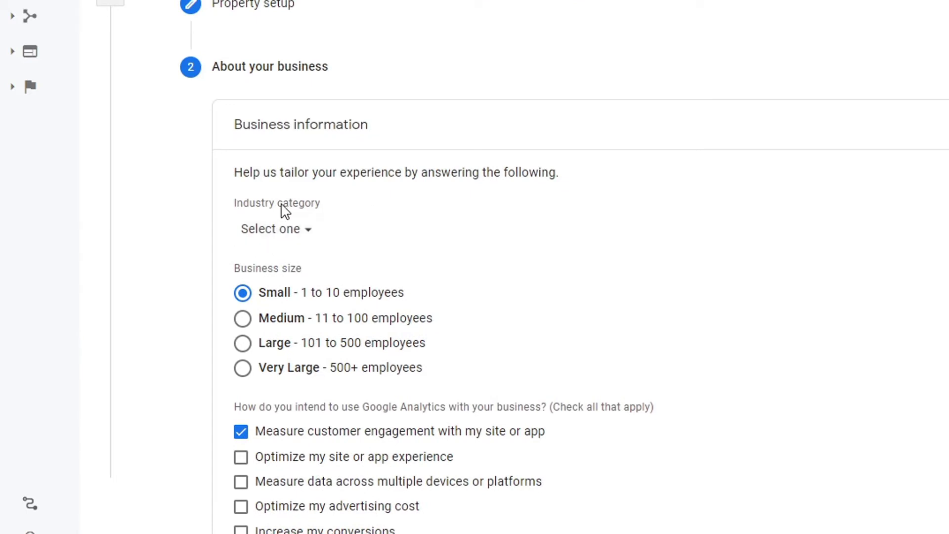
left_click(287, 232)
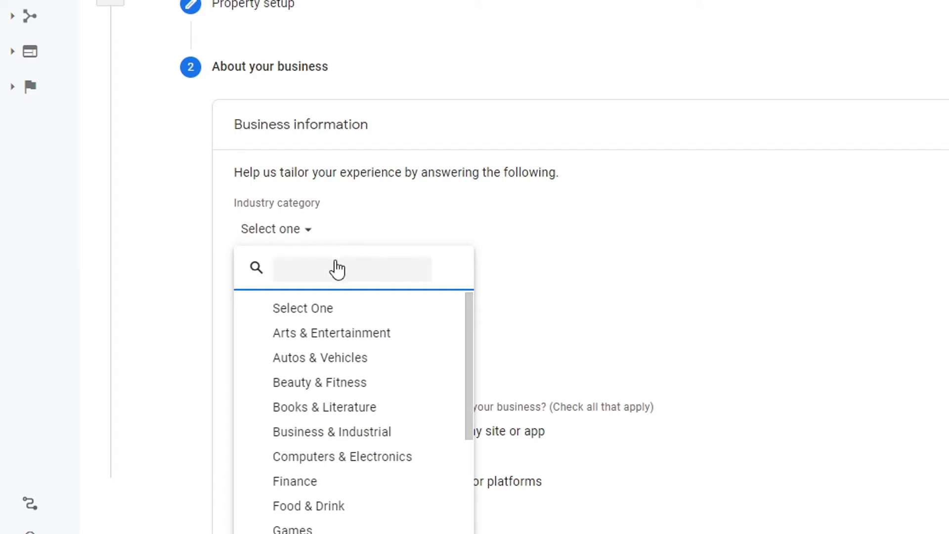
type("te")
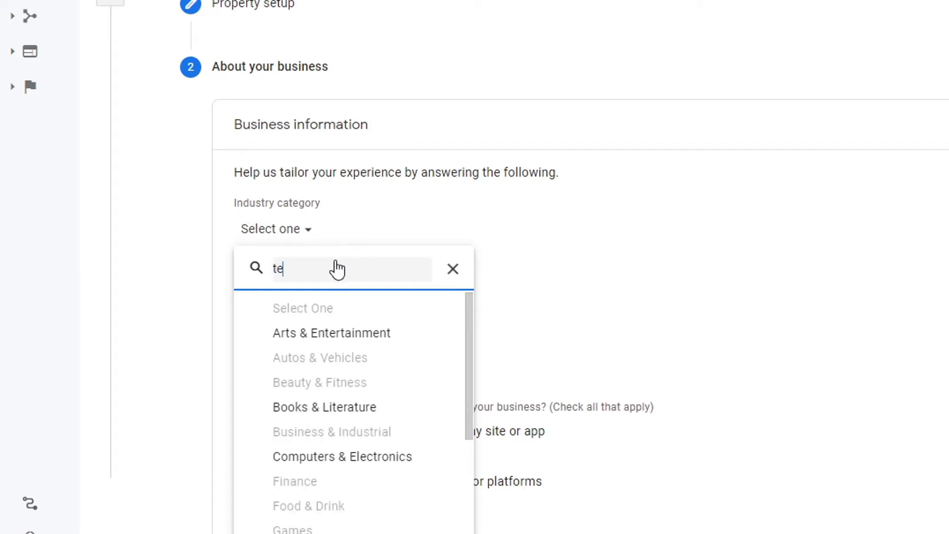
type("ch")
key("BackSpace")
key("BackSpace")
key("BackSpace")
key("BackSpace")
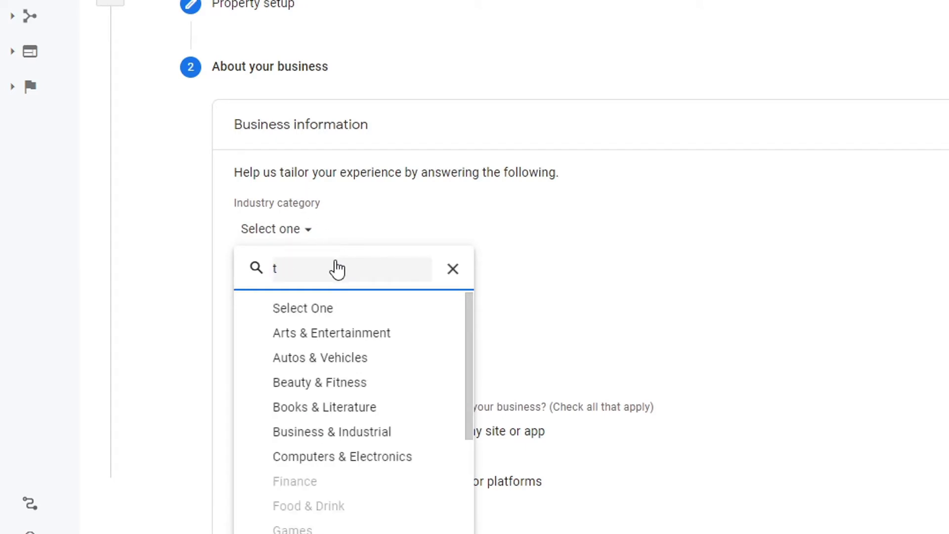
type("elec")
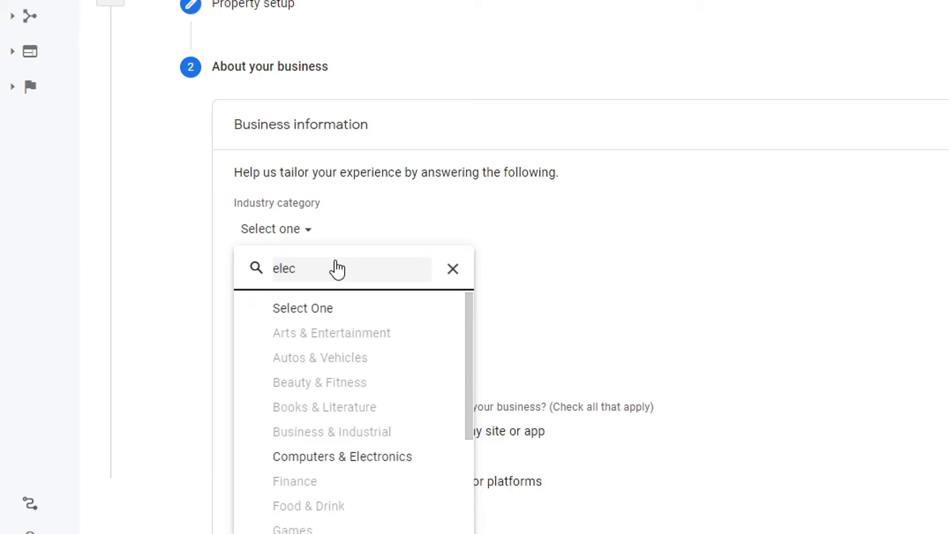
left_click(367, 457)
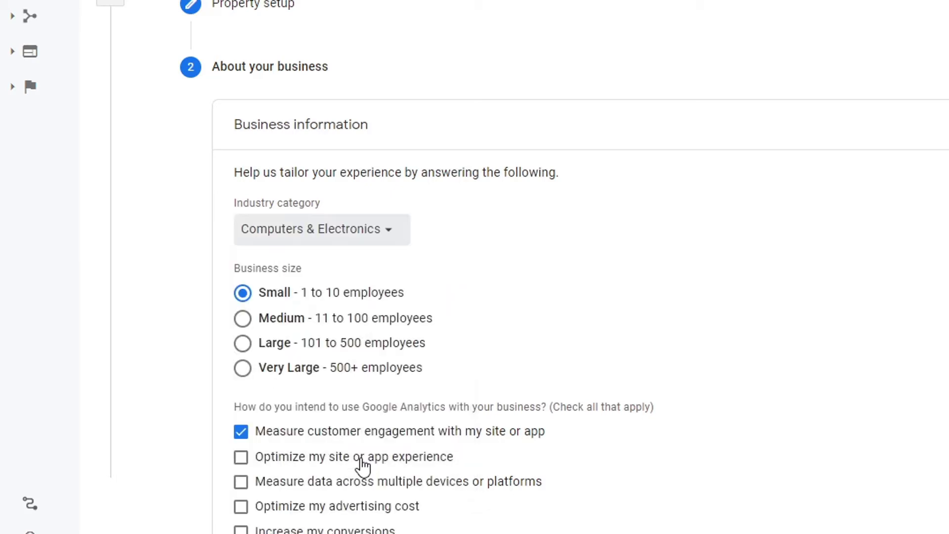
scroll(574, 190, "down", 2)
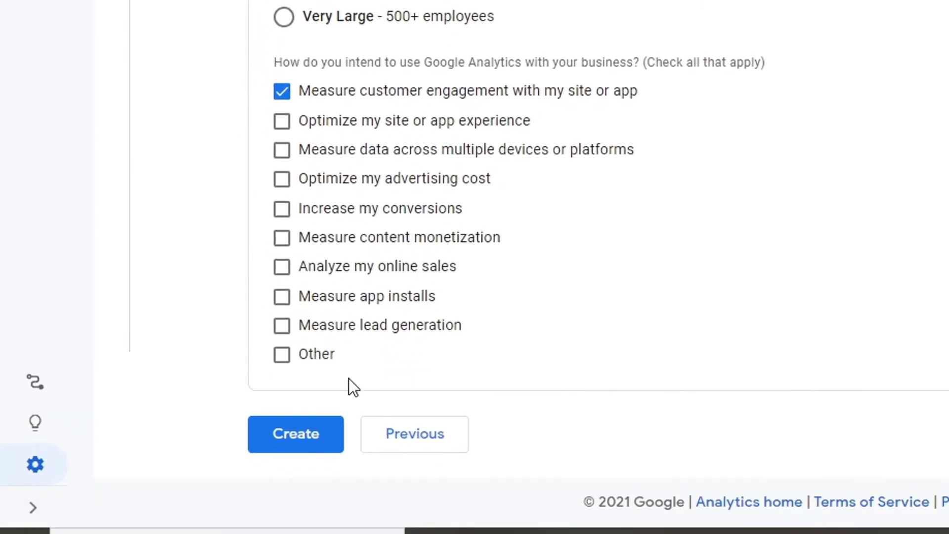
left_click(313, 399)
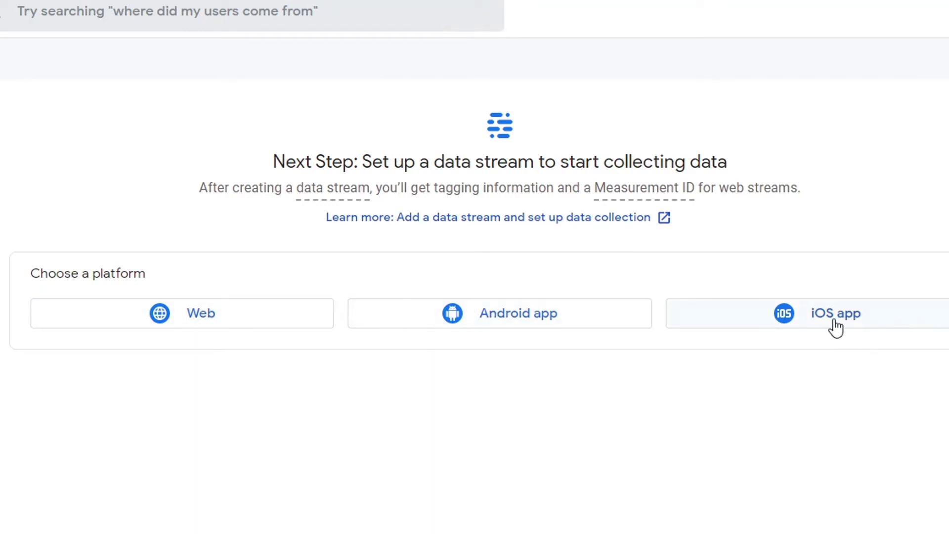
left_click(228, 321)
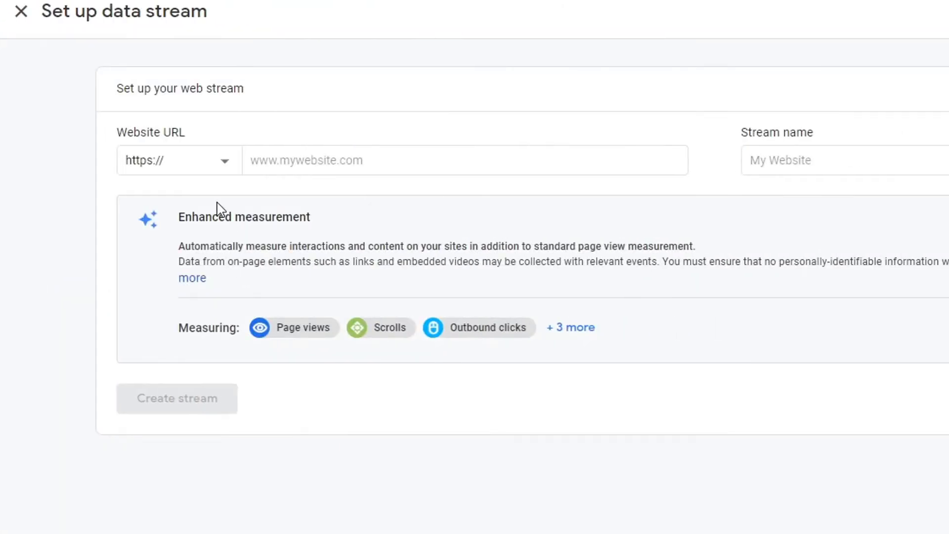
left_click(224, 169)
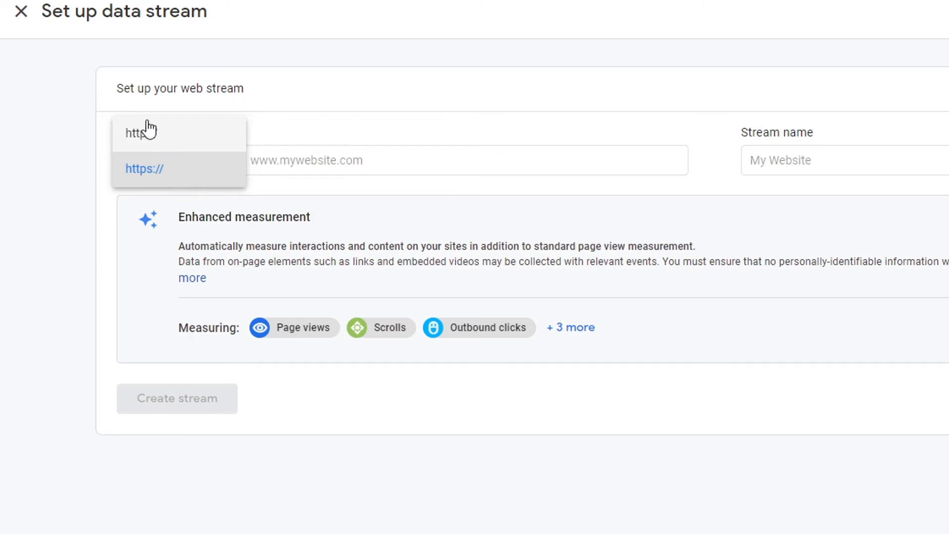
left_click(178, 169)
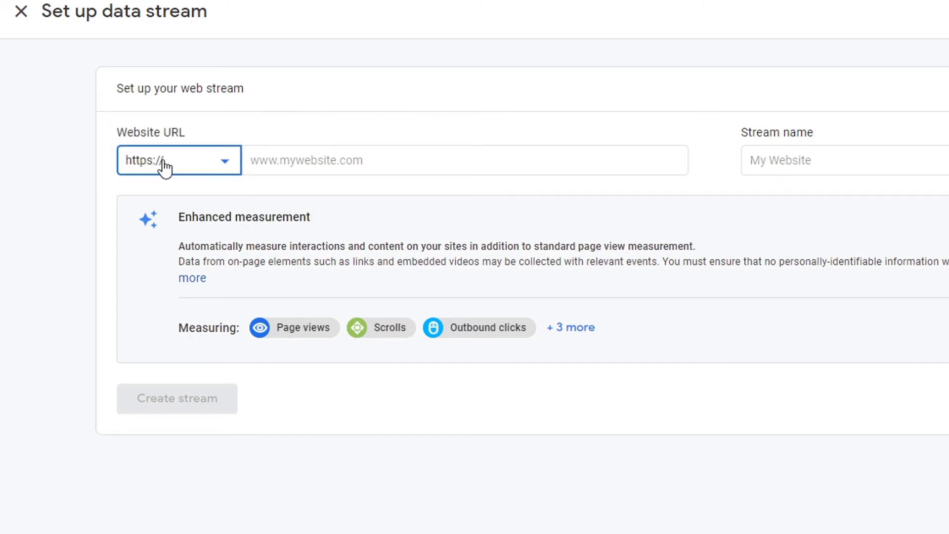
left_click(273, 161)
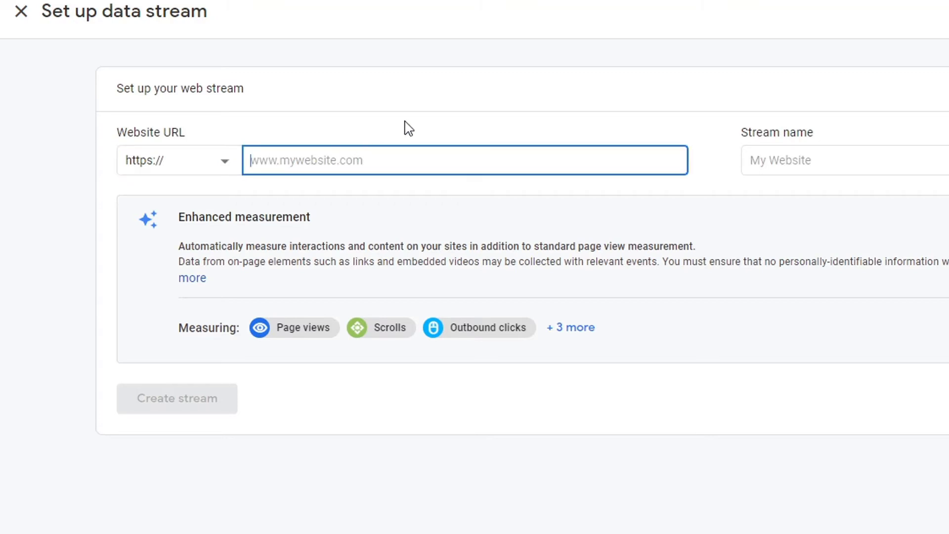
type("tabletpcmax.com")
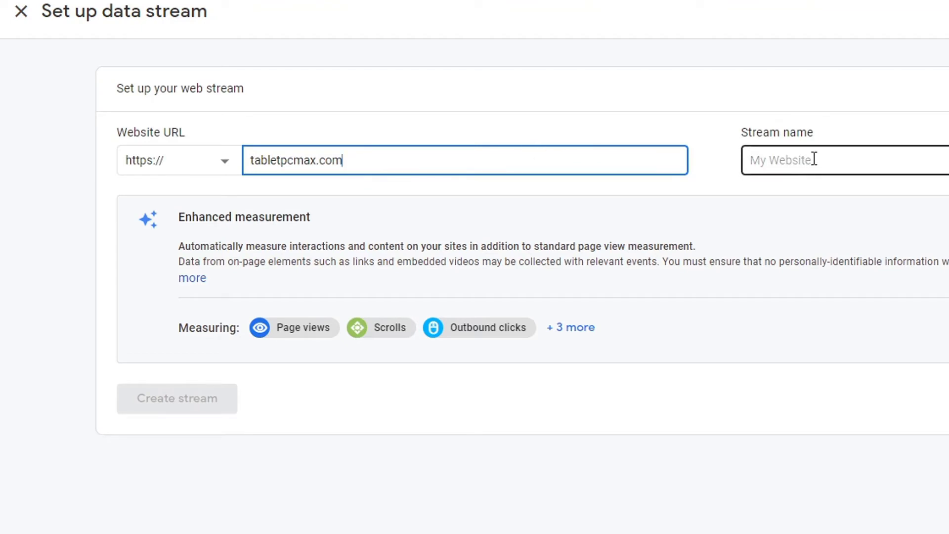
- Name the web stream TabletPCMAX and create it with enhanced measurement on
left_click(706, 157)
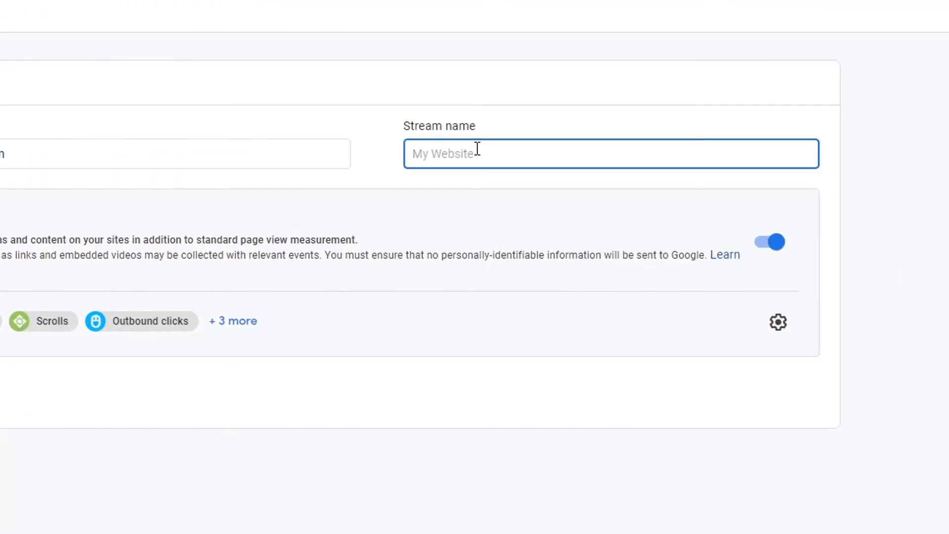
type("t")
key("BackSpace")
type("TabletPCMAX")
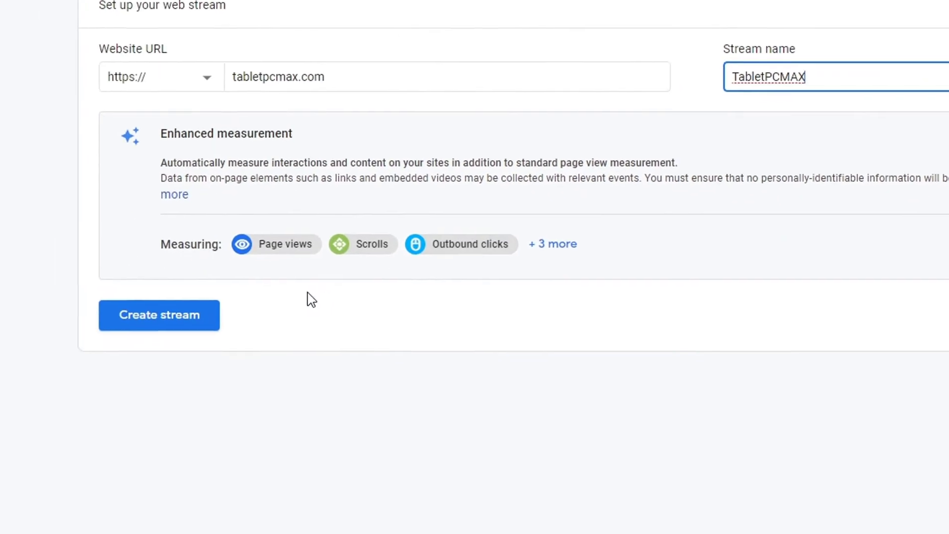
left_click(214, 317)
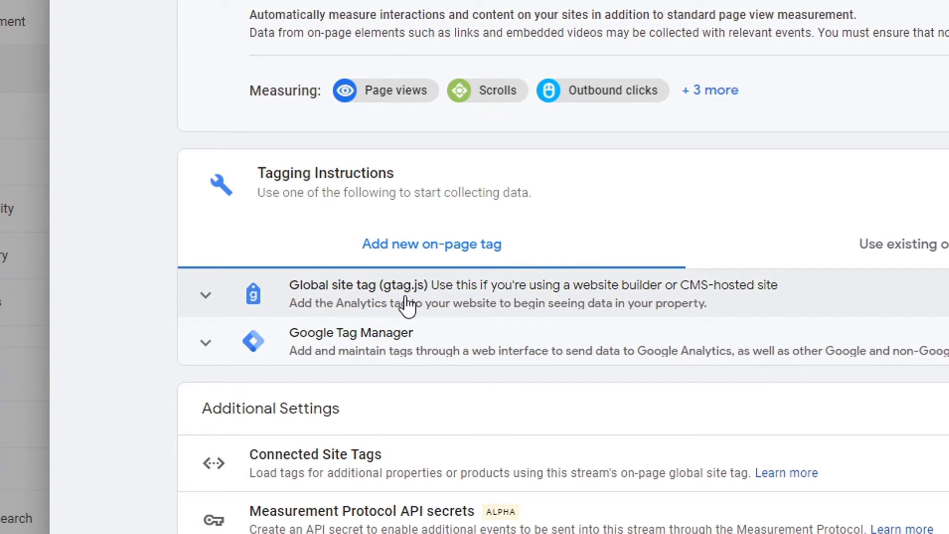
- Expand the Global site tag (gtag.js) instructions for the new on-page tag and copy the complete tag code
left_click(390, 299)
scroll(410, 282, "down", 1)
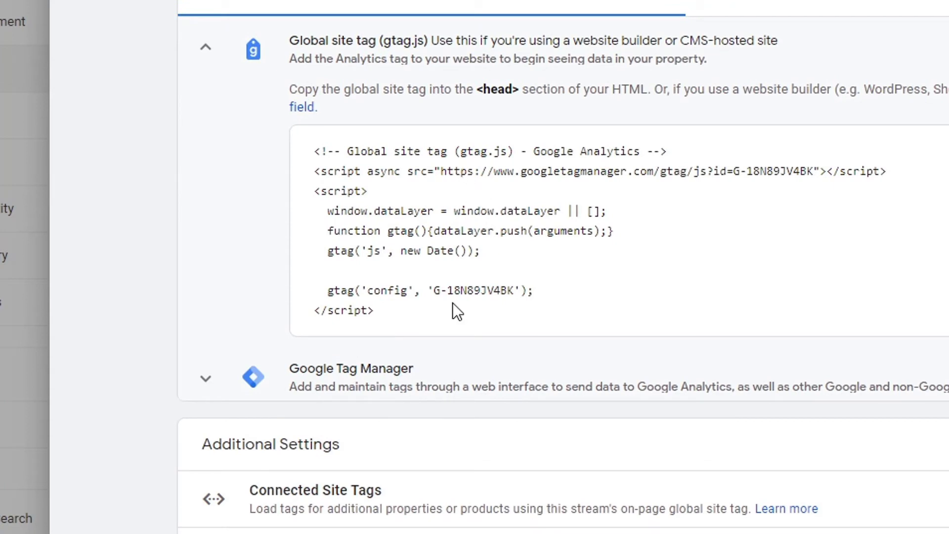
left_click_drag(387, 315, 319, 151)
right_click(396, 153)
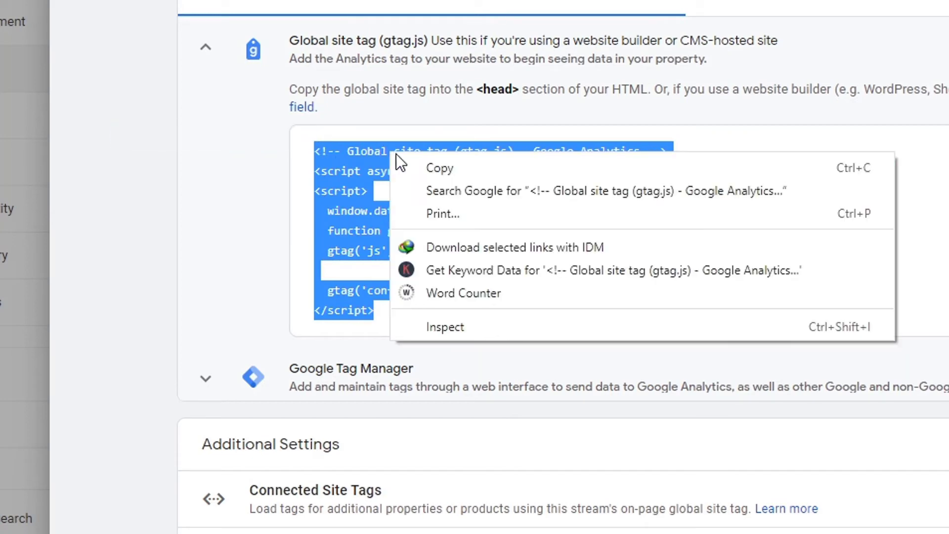
left_click(427, 169)
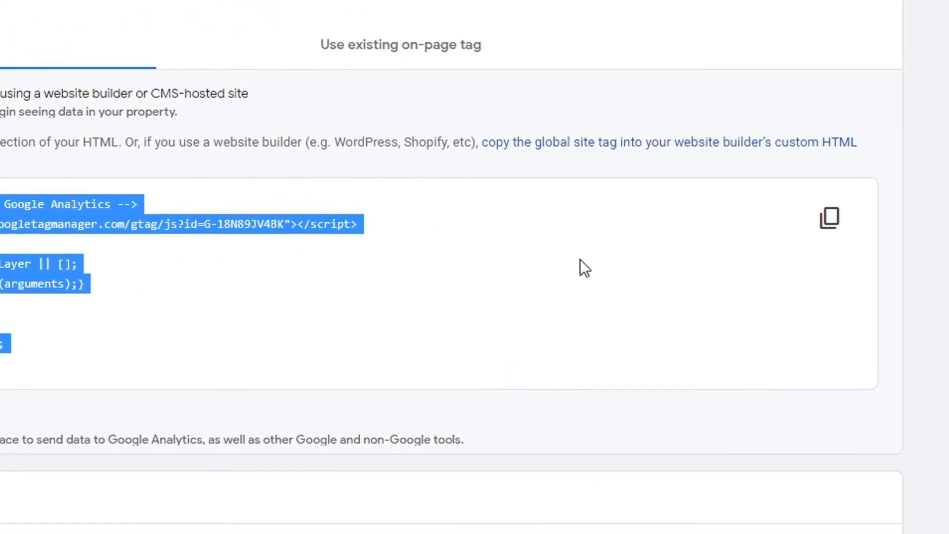
left_click(828, 221)
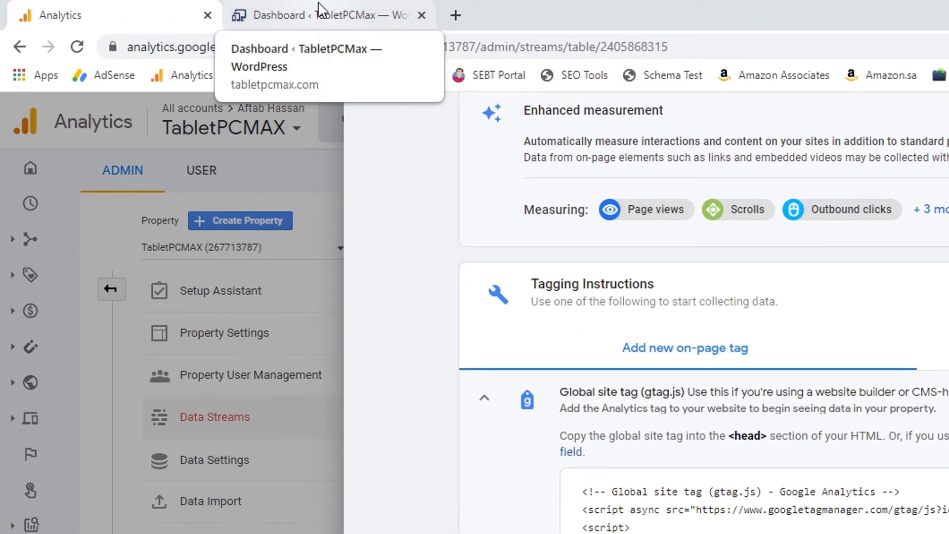
- Switch to the TabletPCMax WordPress dashboard and search the plugins available to add for "header and footer script"
left_click(321, 9)
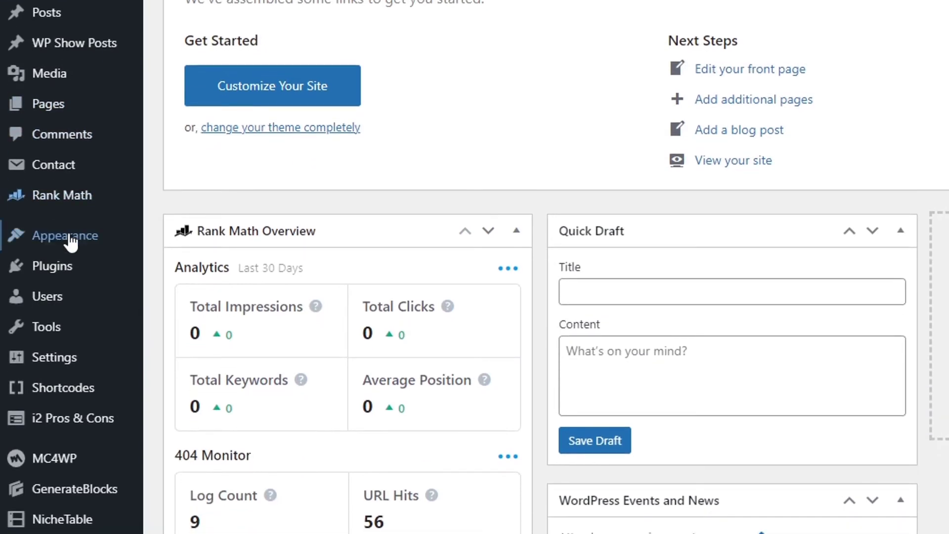
mouse_move(53, 504)
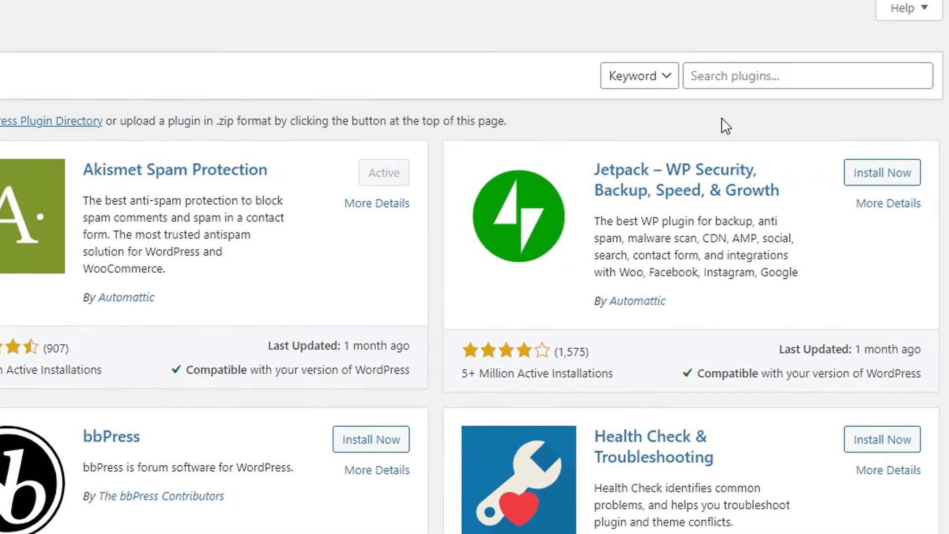
left_click(740, 81)
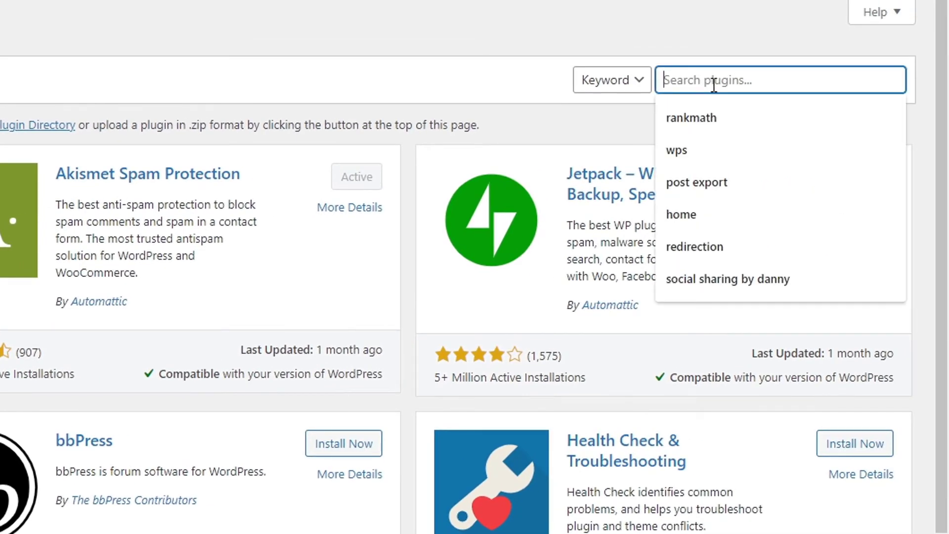
type("header a")
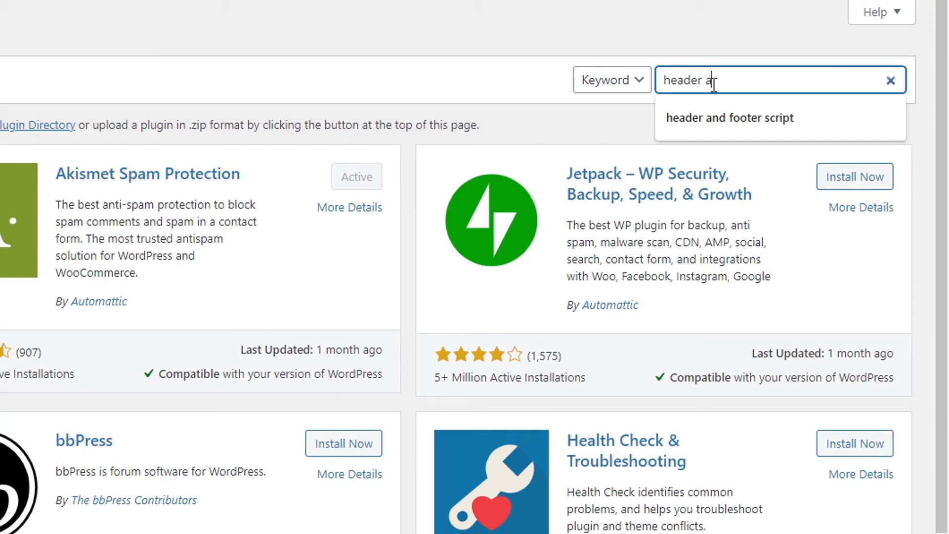
key("Down")
key("Return")
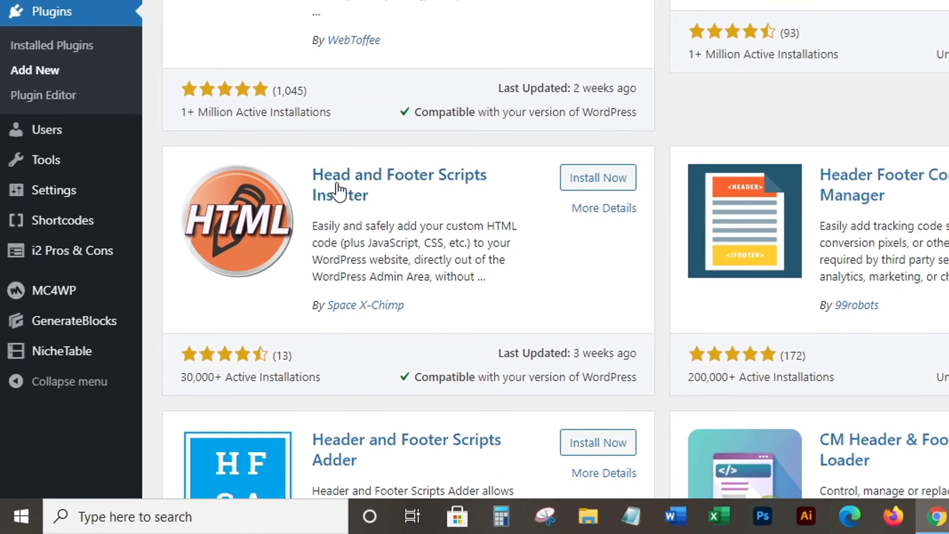
- In the Header and Footer Scripts settings, paste the copied gtag.js code below the existing header script and save the settings
mouse_move(52, 207)
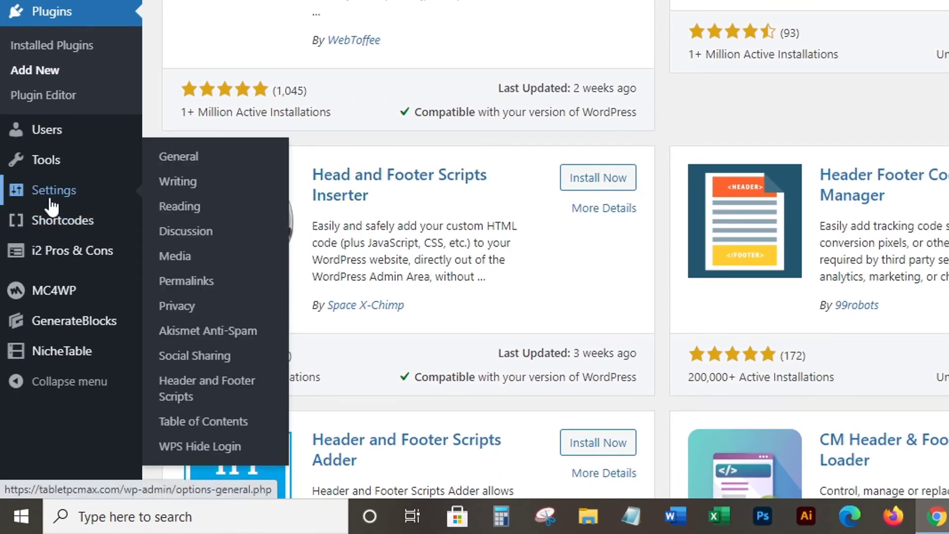
left_click(216, 395)
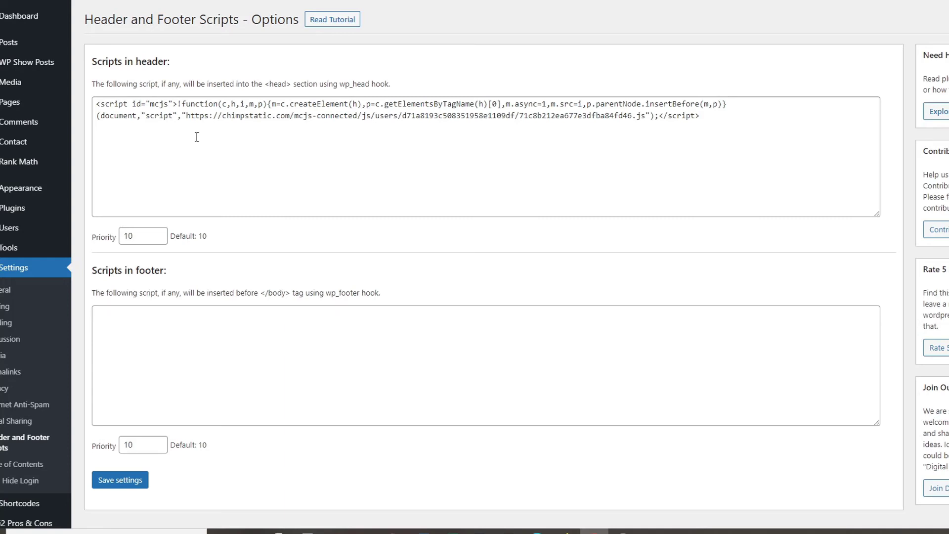
left_click(252, 159)
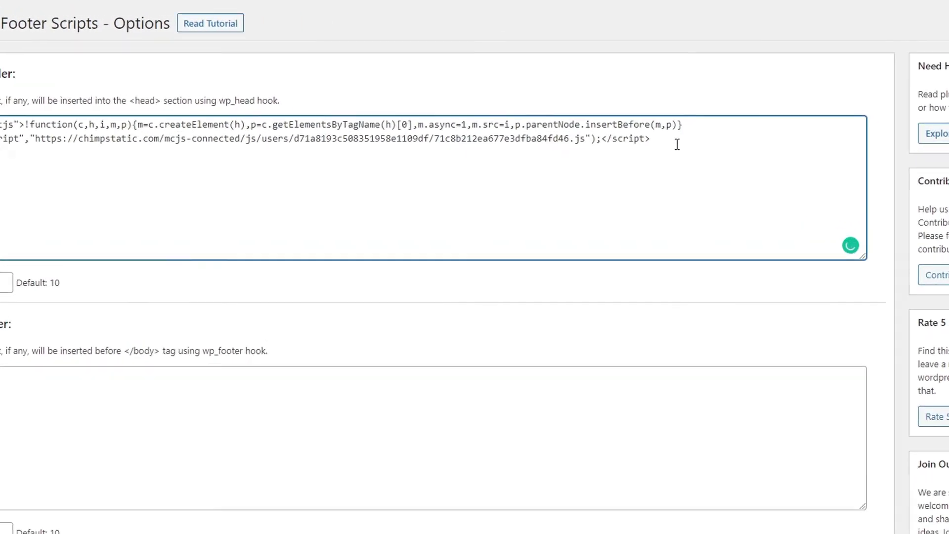
left_click(722, 120)
key("Return")
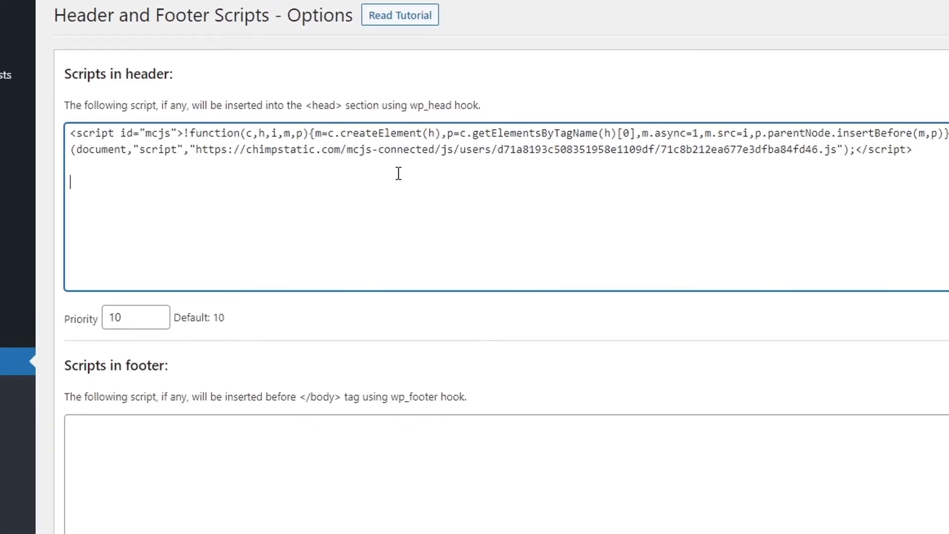
right_click(12, 203)
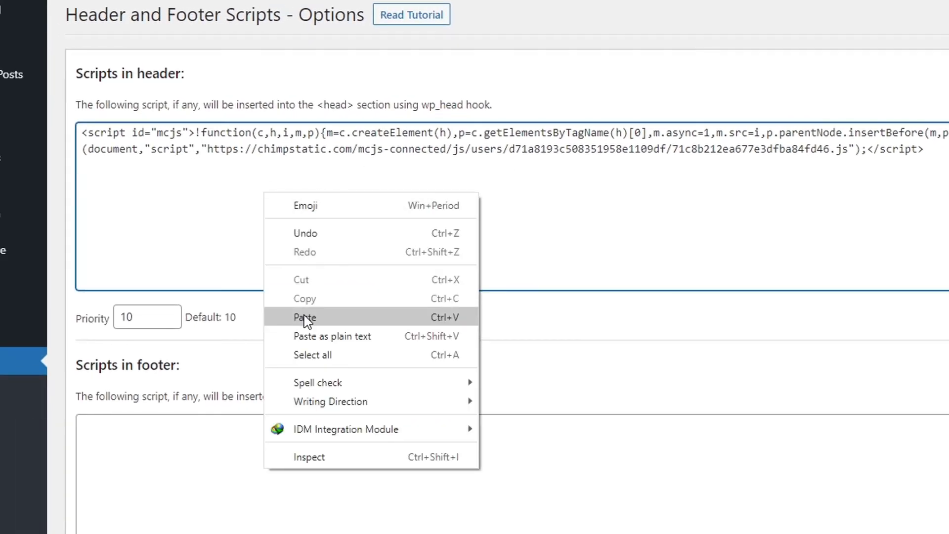
left_click(305, 317)
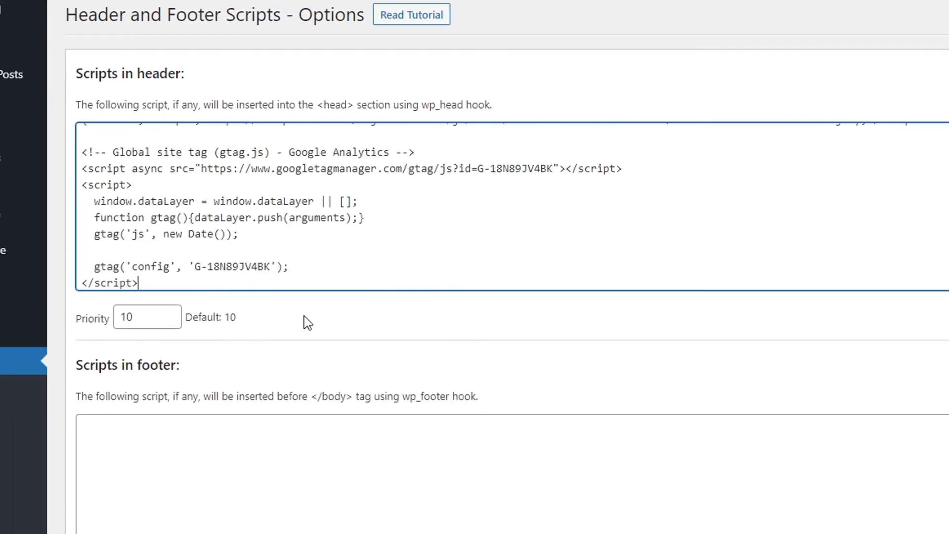
scroll(398, 223, "up", 2)
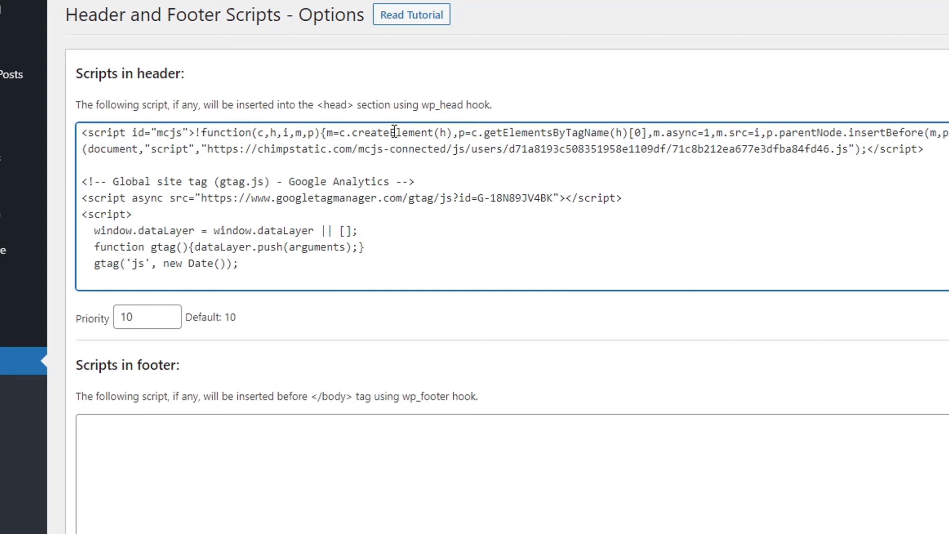
scroll(296, 223, "down", 5)
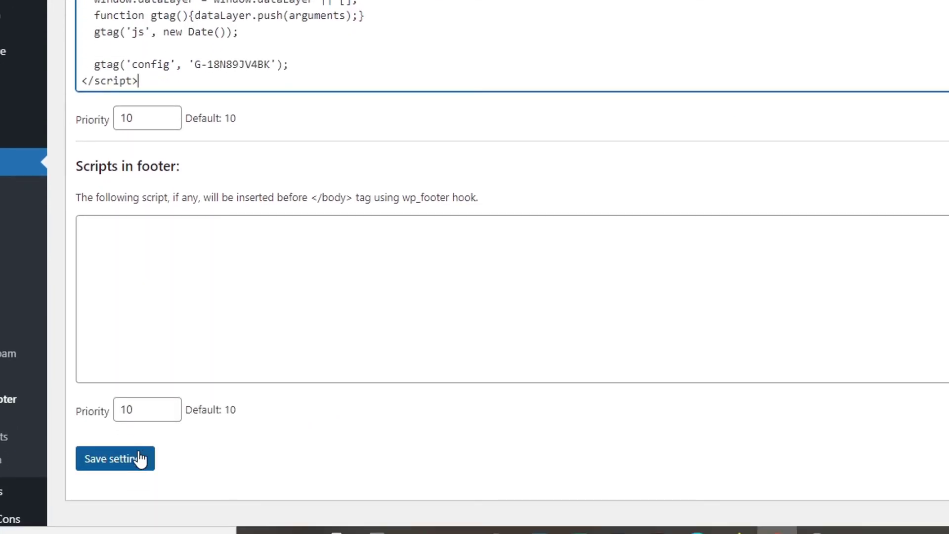
left_click(137, 465)
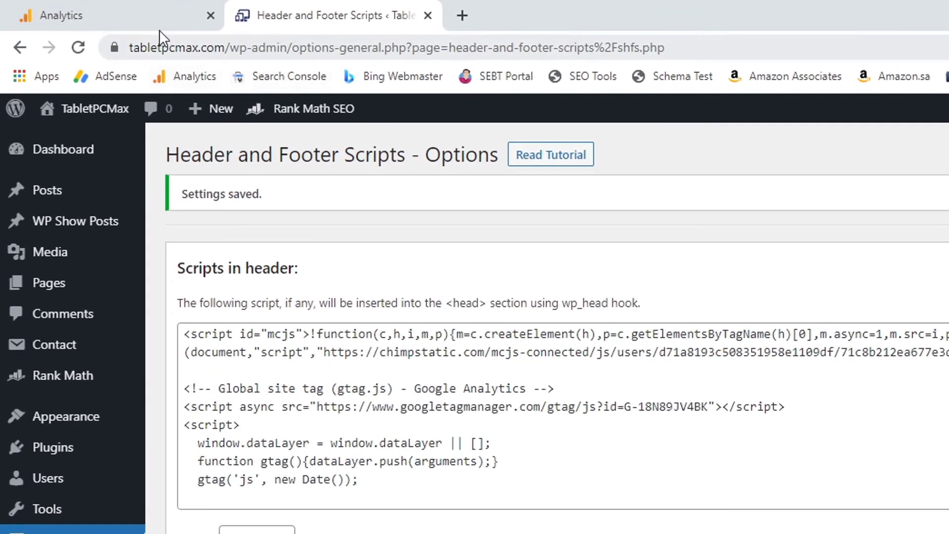
- Switch back to Google Analytics, close the web stream details and open the property's Home overview
left_click(123, 19)
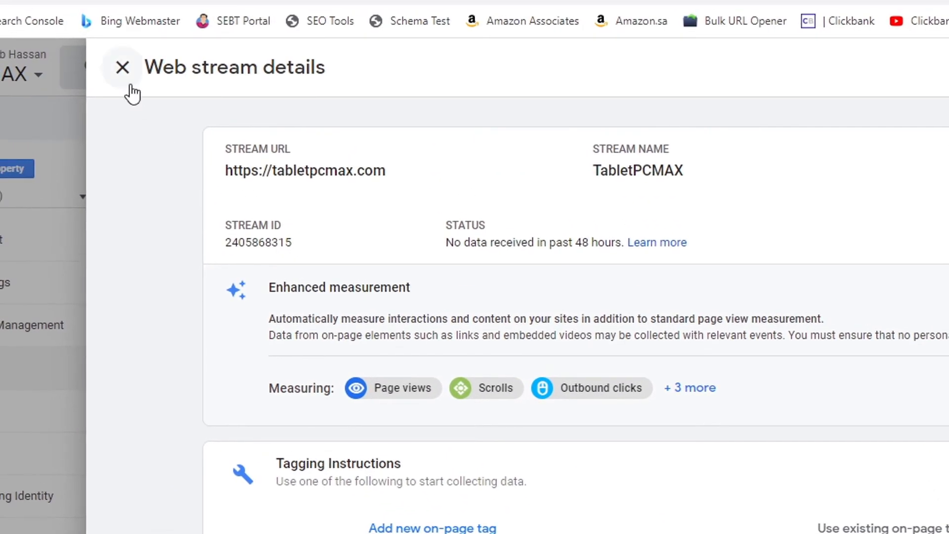
left_click(124, 70)
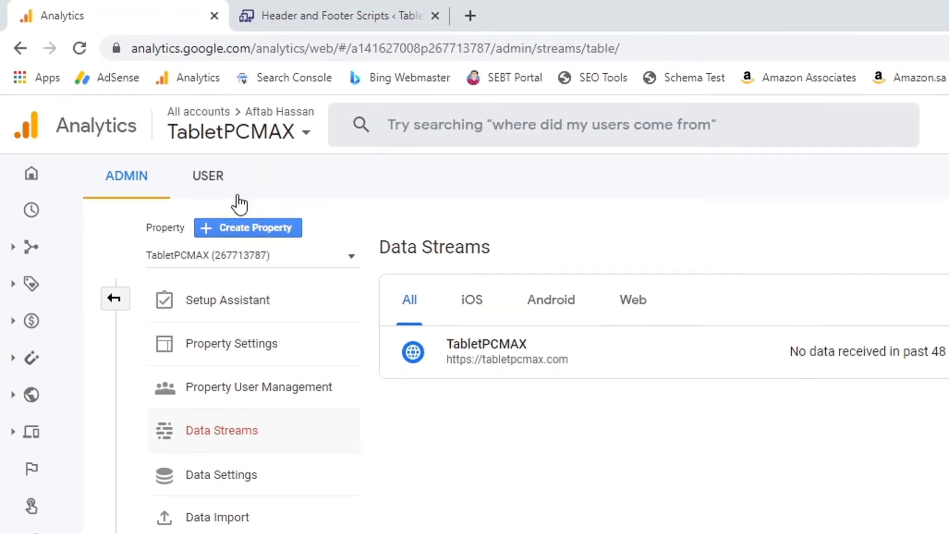
left_click(32, 185)
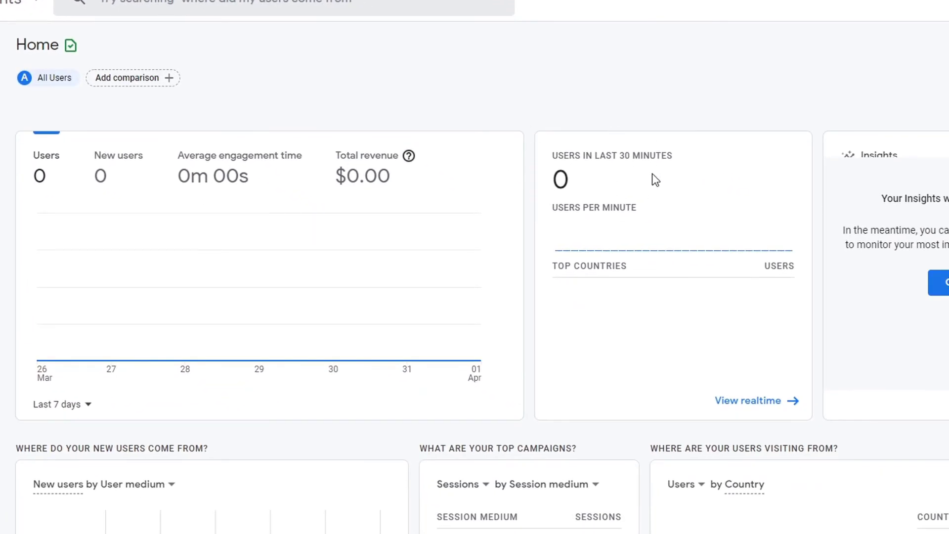
- Examine the Home cards for user totals, new-user sources, top campaigns and user countries, including the metric choices for countries
scroll(618, 181, "down", 3)
scroll(288, 321, "down", 2)
scroll(292, 324, "up", 1)
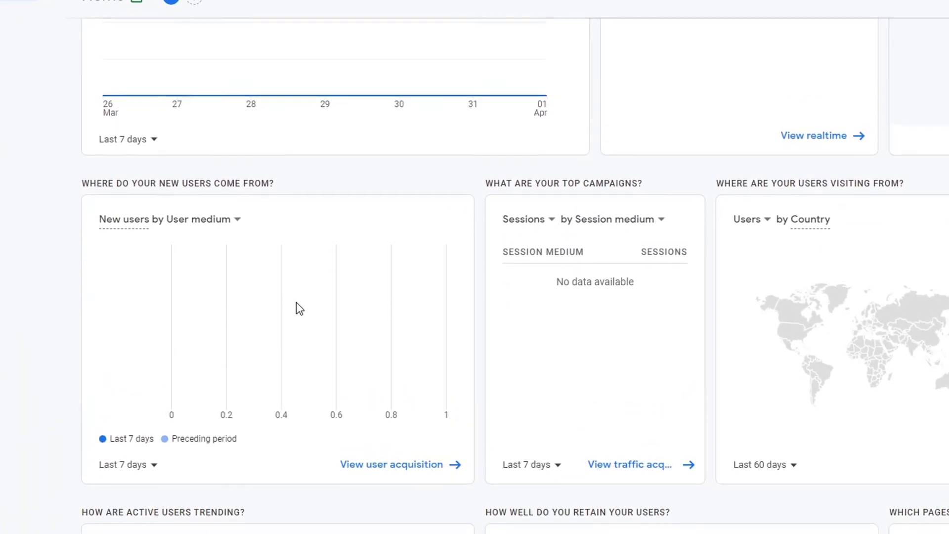
scroll(295, 303, "up", 4)
scroll(295, 296, "down", 4)
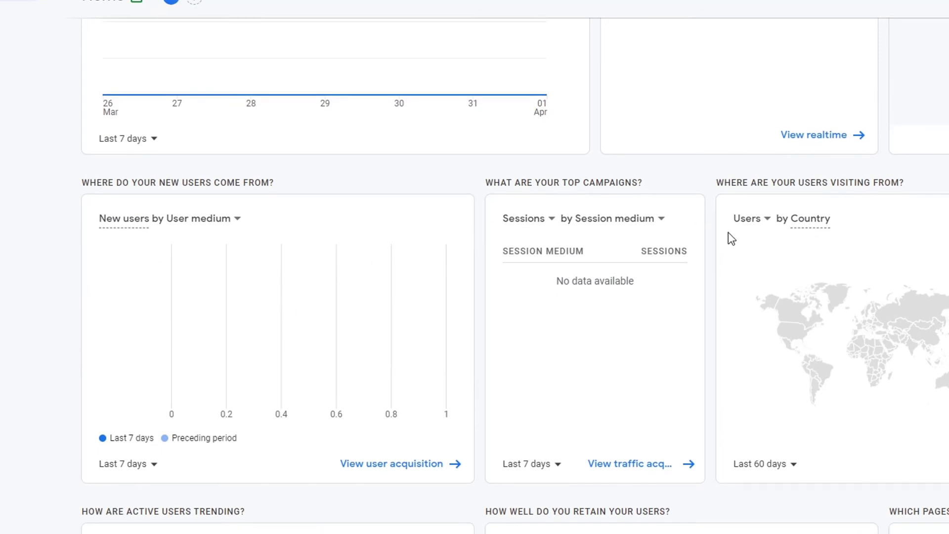
left_click(764, 218)
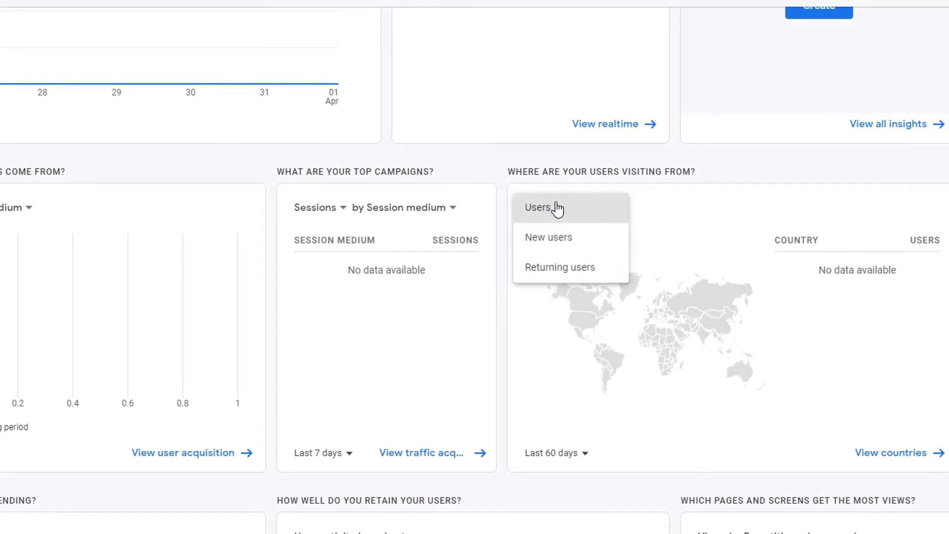
left_click(710, 211)
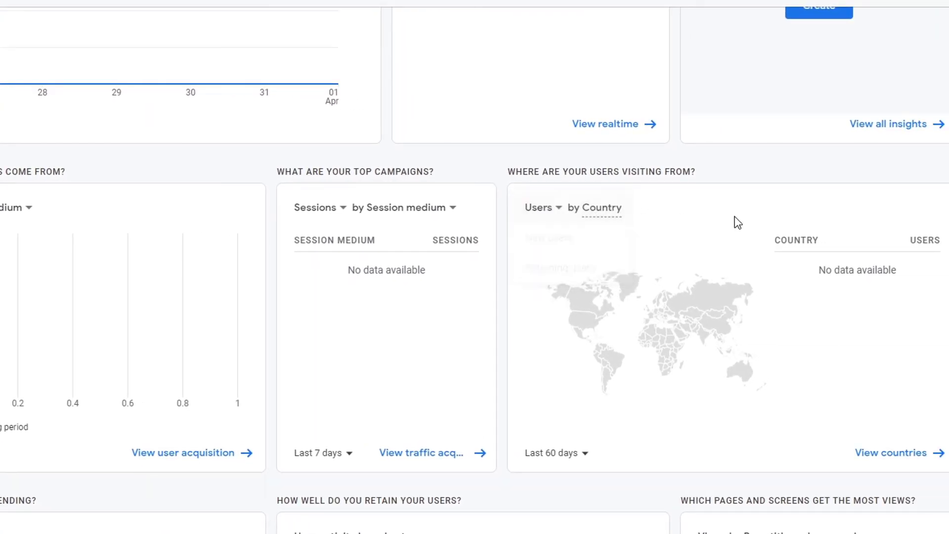
mouse_move(649, 317)
- Examine the Home cards for user activity, retention, events, conversions, selling products and platform comparison, including the platform metric choices
scroll(237, 158, "down", 1)
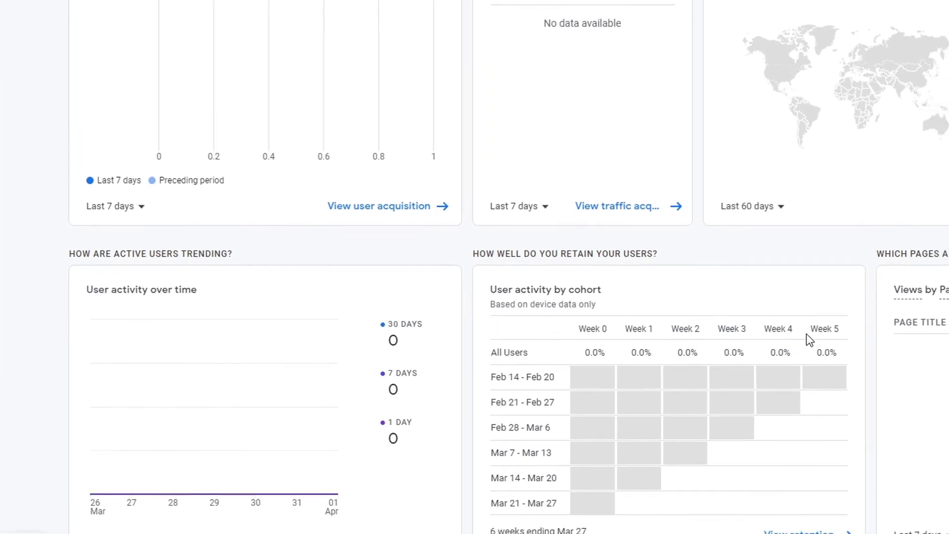
mouse_move(602, 390)
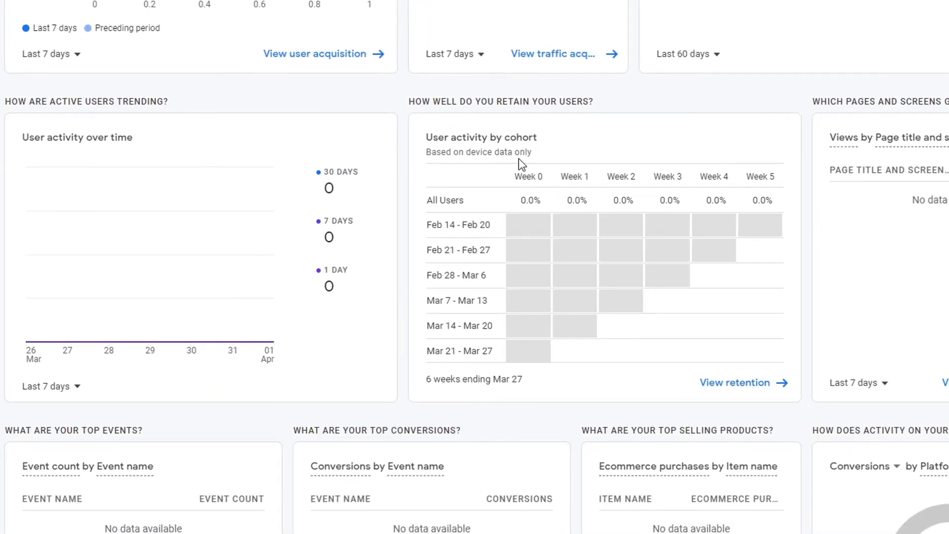
mouse_move(125, 203)
scroll(877, 241, "down", 4)
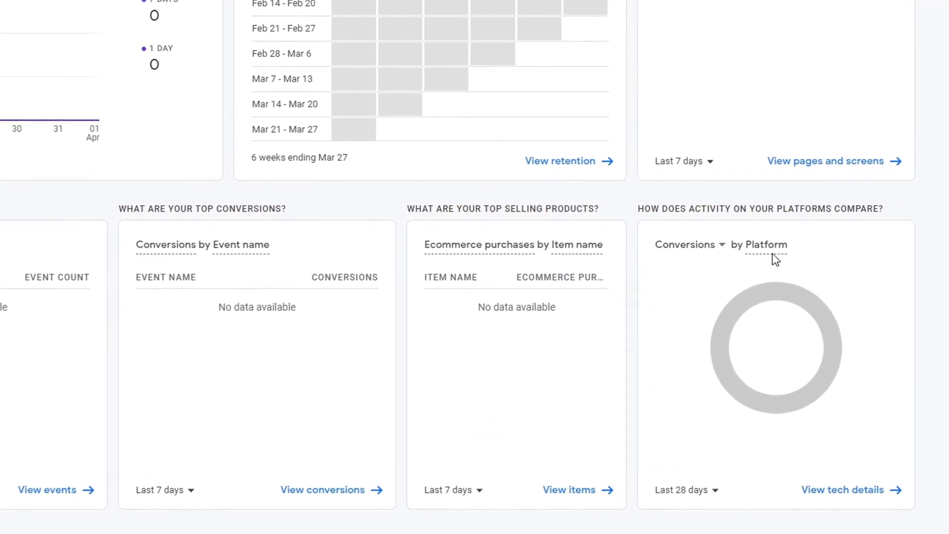
left_click(714, 247)
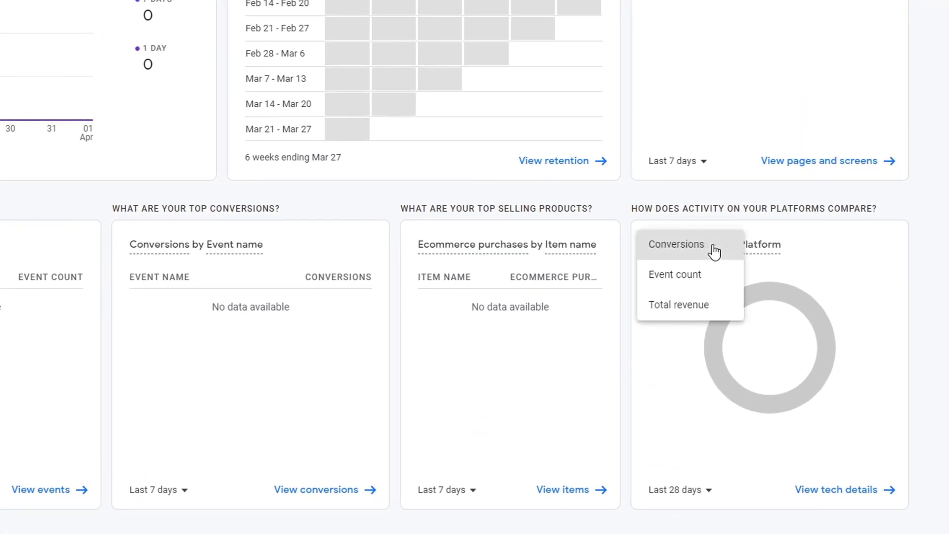
left_click(920, 298)
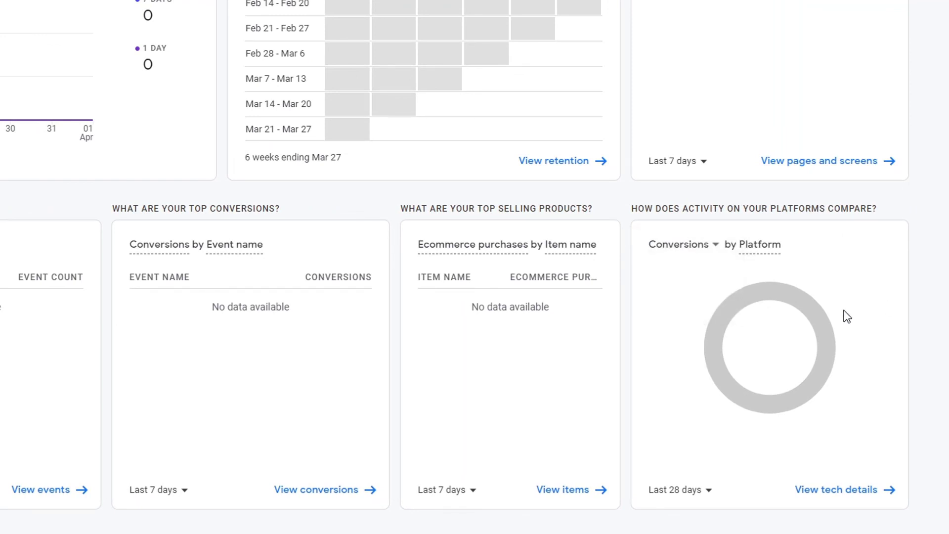
scroll(740, 318, "down", 1)
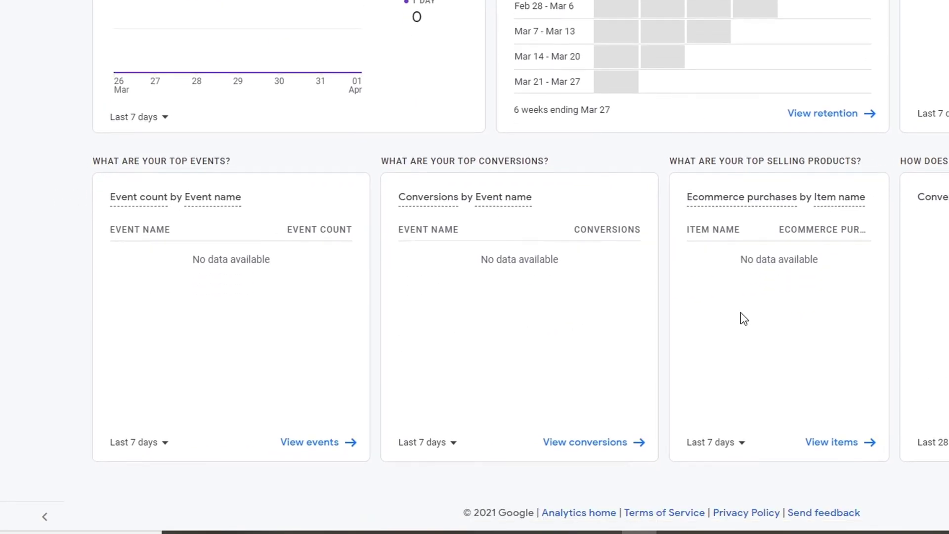
scroll(754, 325, "up", 12)
scroll(762, 327, "up", 1)
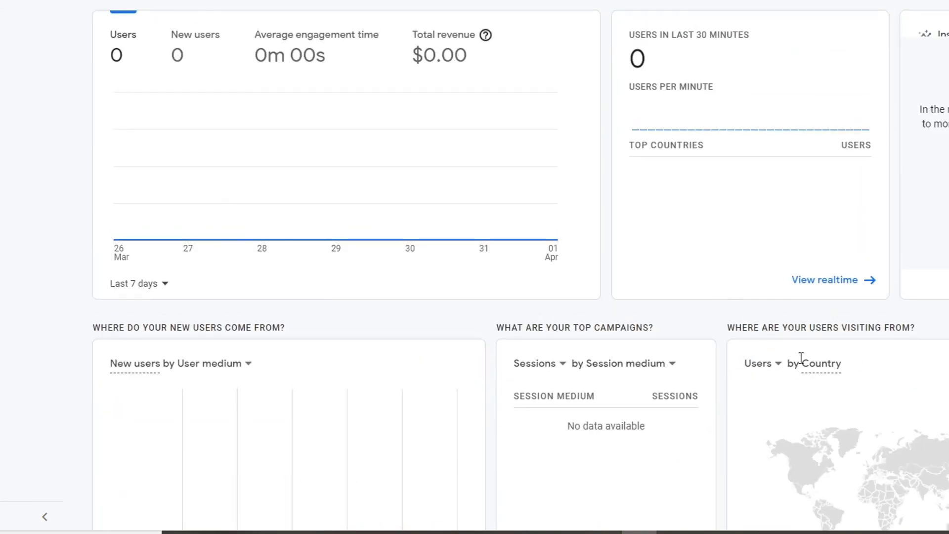